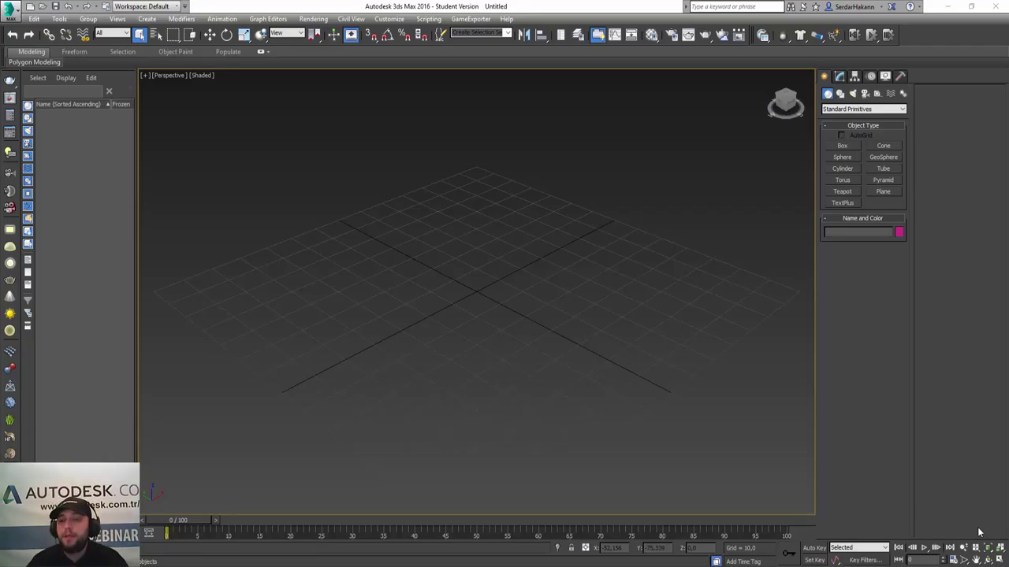
Draw a tall, thin ChamferBox from Extended Primitives and view it with edged shading.
{"action": "left_click", "coordinate": [841, 147]}
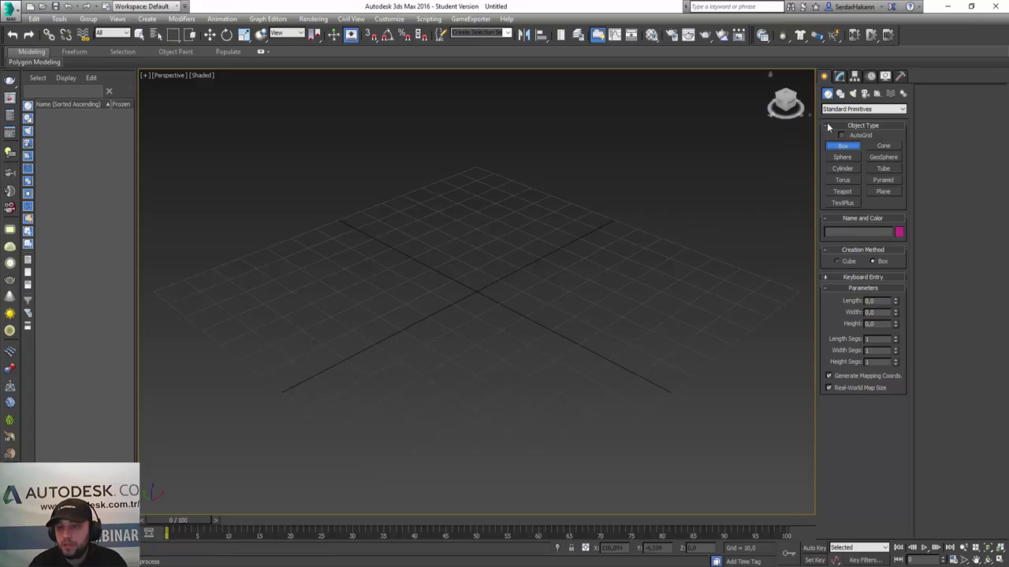
{"action": "left_click", "coordinate": [849, 110]}
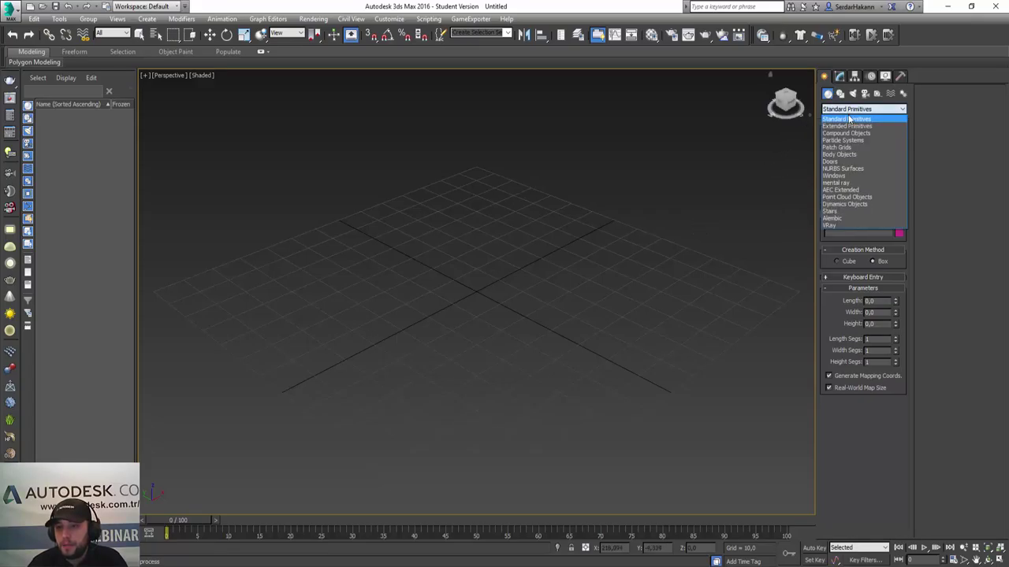
{"action": "left_click", "coordinate": [847, 126]}
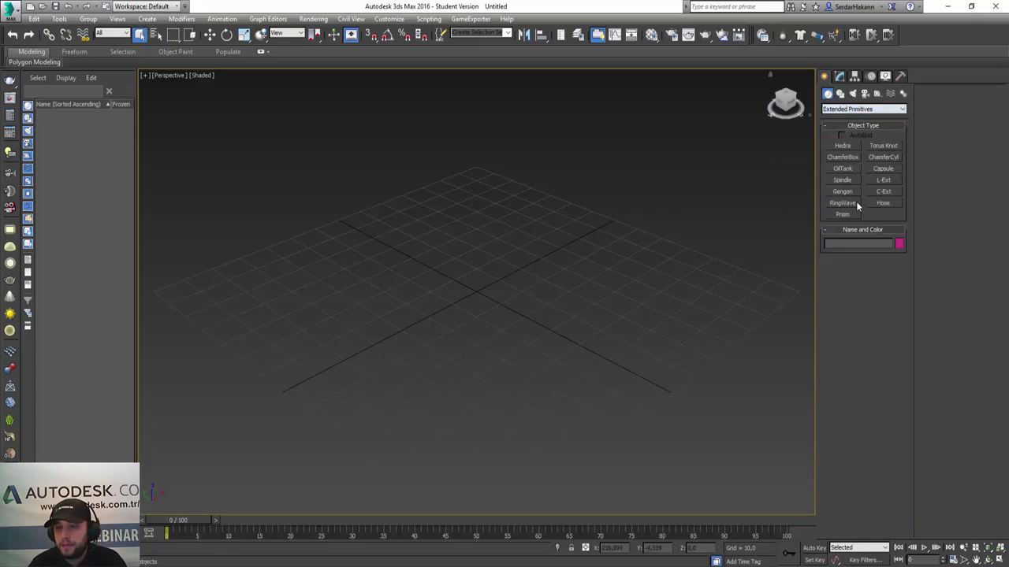
{"action": "left_click", "coordinate": [843, 158]}
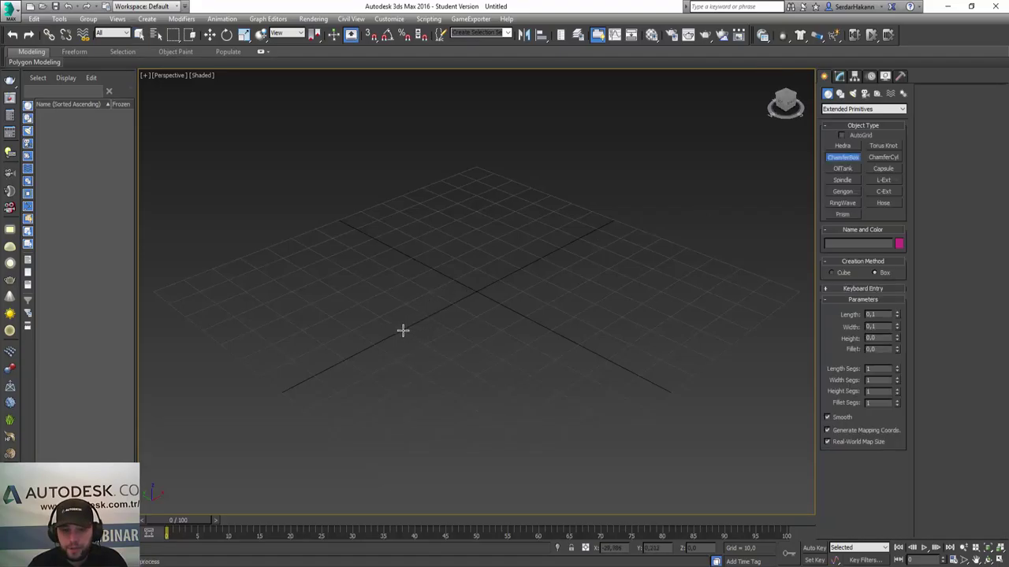
{"action": "left_click_drag", "start_coordinate": [403, 330], "coordinate": [481, 297]}
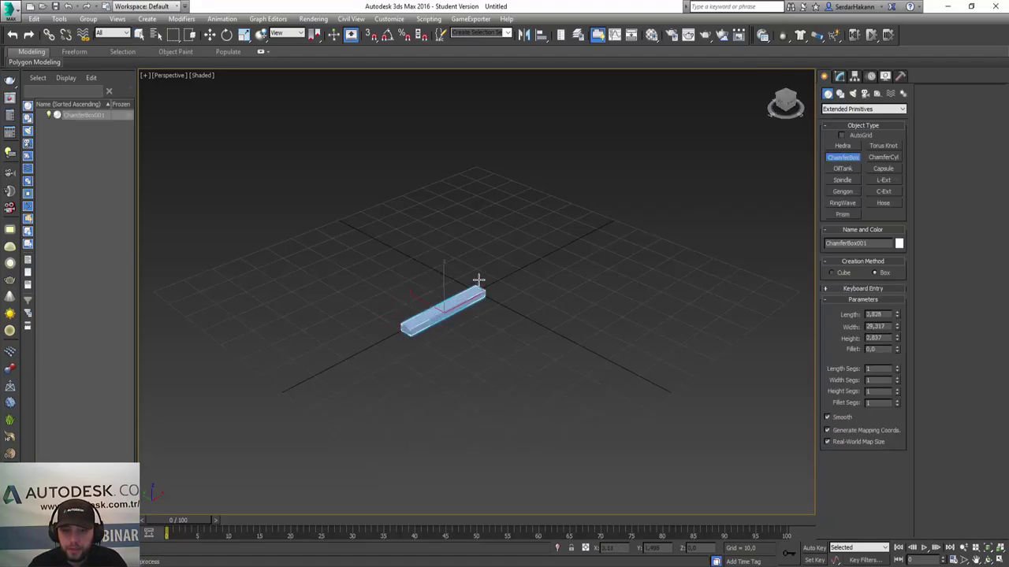
{"action": "left_click", "coordinate": [494, 102]}
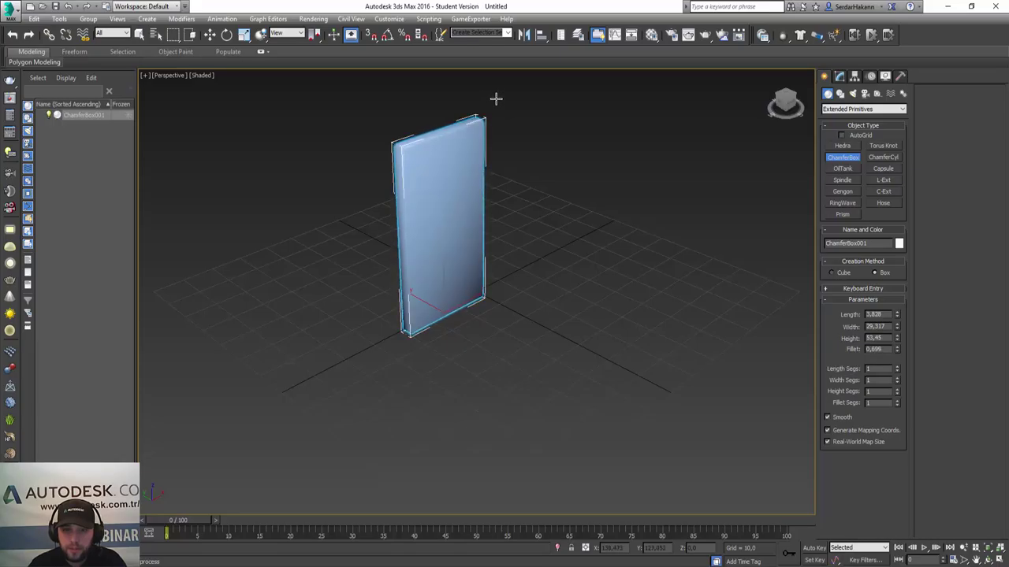
{"action": "left_click", "coordinate": [495, 97]}
{"action": "scroll", "coordinate": [431, 165], "scroll_direction": "up", "scroll_amount": 3}
{"action": "scroll", "coordinate": [430, 165], "scroll_direction": "up", "scroll_amount": 2}
{"action": "middle_click_drag", "start_coordinate": [430, 165], "coordinate": [429, 206], "text": "alt"}
{"action": "key", "text": "F4"}
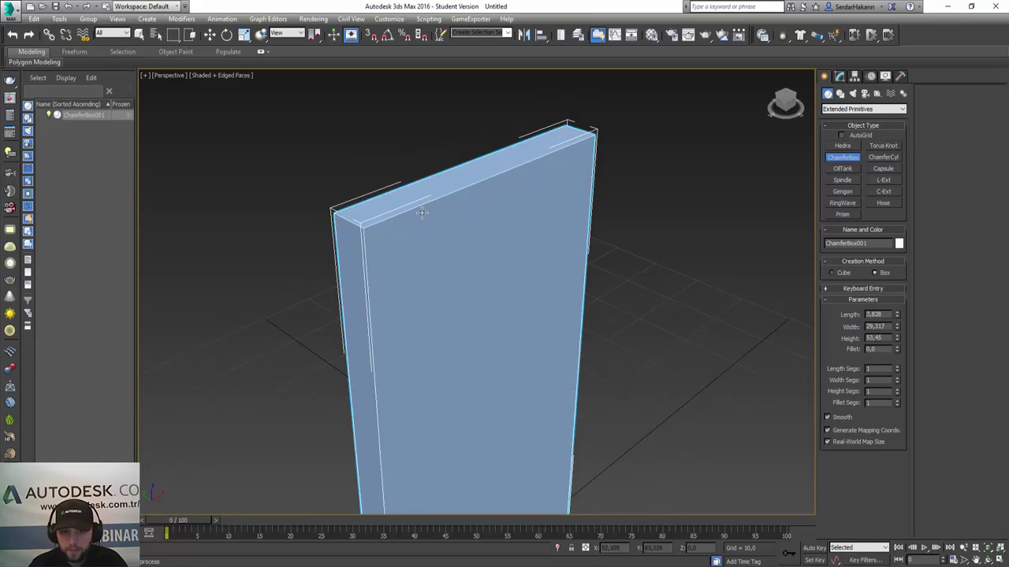
{"action": "scroll", "coordinate": [418, 212], "scroll_direction": "up", "scroll_amount": 2}
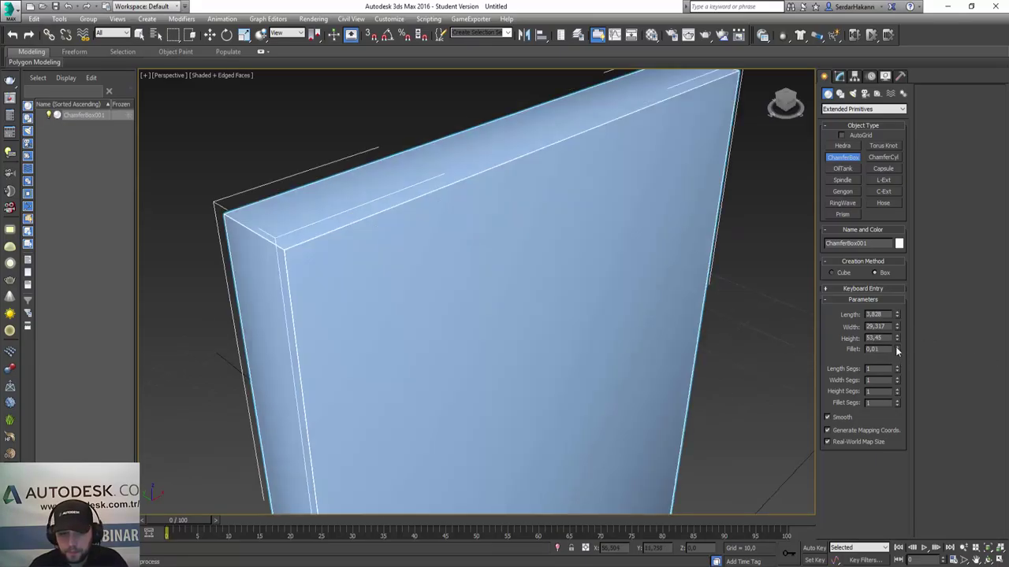
Set the box's Fillet to 0.4 and its Length, Width, Height and Fillet Segs to 4.
{"action": "mouse_move", "coordinate": [897, 352]}
{"action": "left_mouse_down"}
{"action": "mouse_move", "coordinate": [900, 330]}
{"action": "mouse_move", "coordinate": [920, 351]}
{"action": "left_mouse_up"}
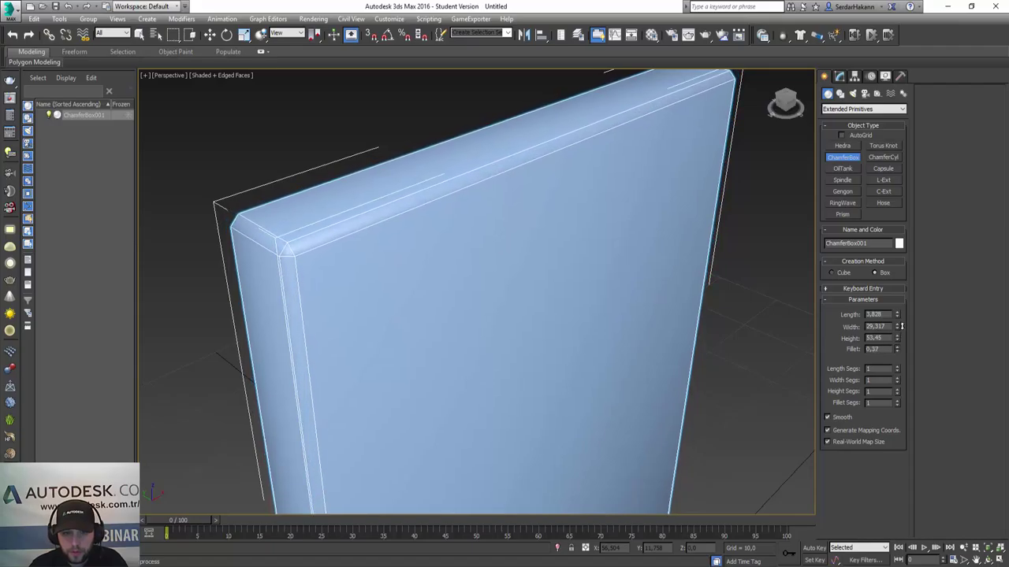
{"action": "left_click", "coordinate": [897, 367]}
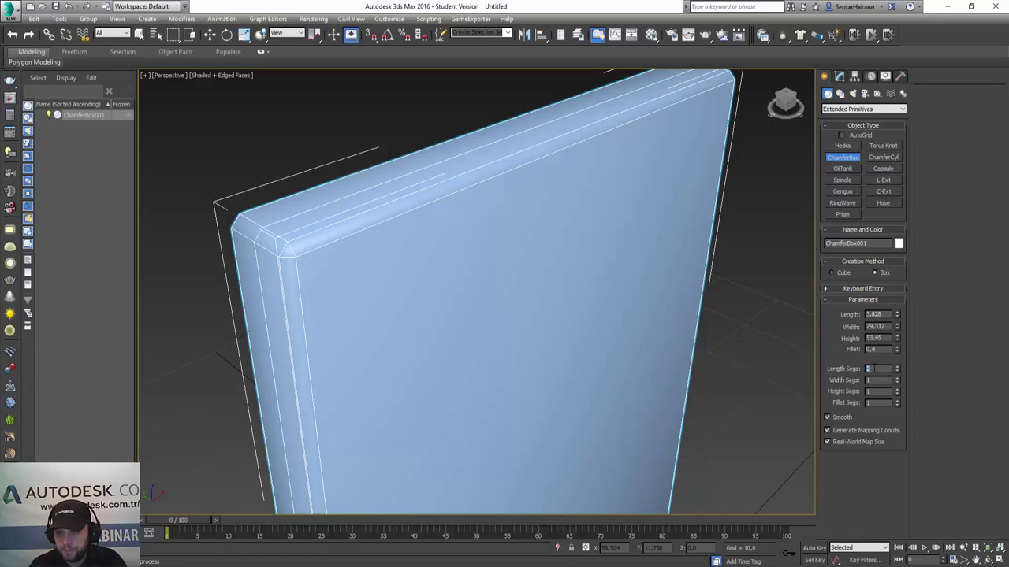
{"action": "type", "text": "4"}
{"action": "key", "text": "Tab"}
{"action": "type", "text": "4"}
{"action": "key", "text": "Tab"}
{"action": "type", "text": "4"}
{"action": "key", "text": "Tab"}
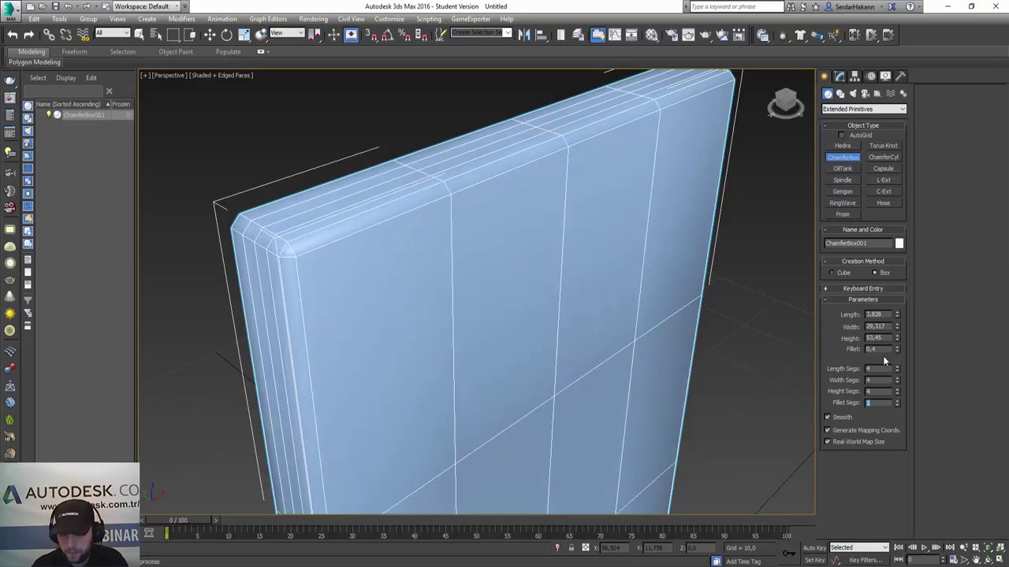
{"action": "type", "text": "4"}
{"action": "key", "text": "Return"}
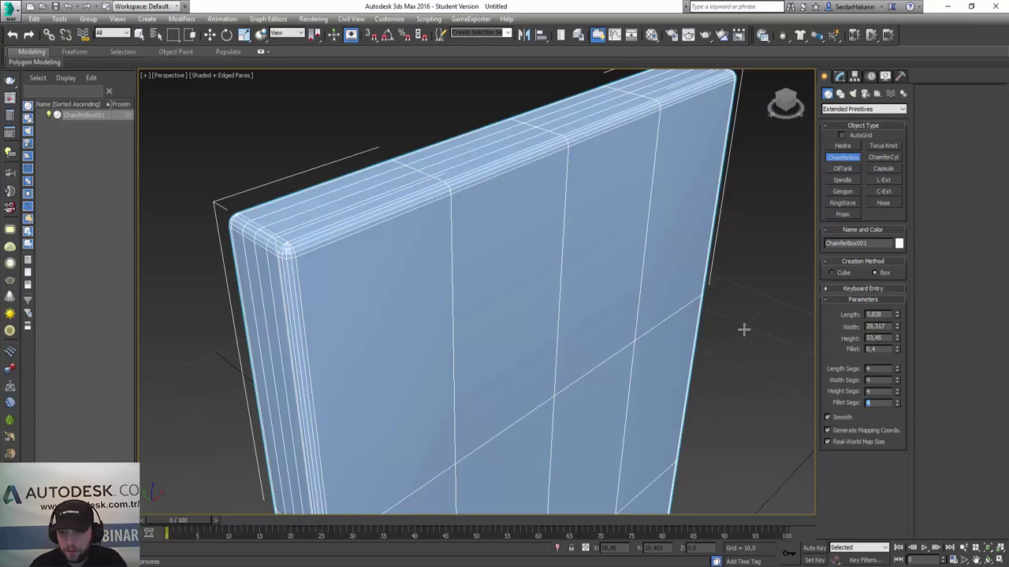
{"action": "left_click", "coordinate": [744, 330]}
{"action": "scroll", "coordinate": [741, 323], "scroll_direction": "down", "scroll_amount": 5}
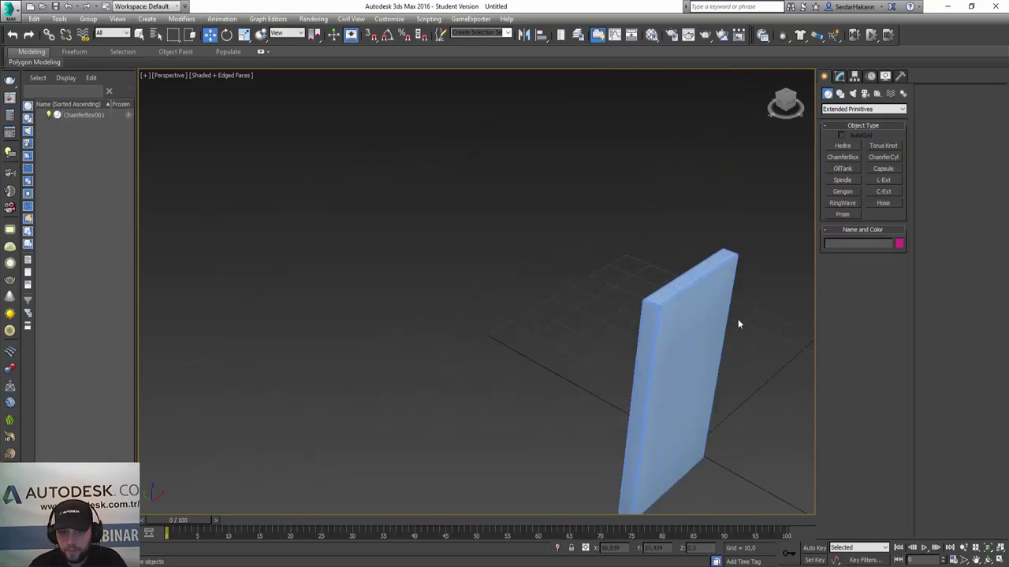
Shift-drag the chamfer box to the right, making 15 evenly spaced copies.
{"action": "middle_click_drag", "start_coordinate": [746, 383], "coordinate": [578, 282]}
{"action": "scroll", "coordinate": [528, 321], "scroll_direction": "down", "scroll_amount": 1}
{"action": "mouse_move", "coordinate": [528, 320]}
{"action": "middle_mouse_down"}
{"action": "mouse_move", "coordinate": [531, 303]}
{"action": "mouse_move", "coordinate": [523, 318]}
{"action": "middle_mouse_up"}
{"action": "key", "text": "F4"}
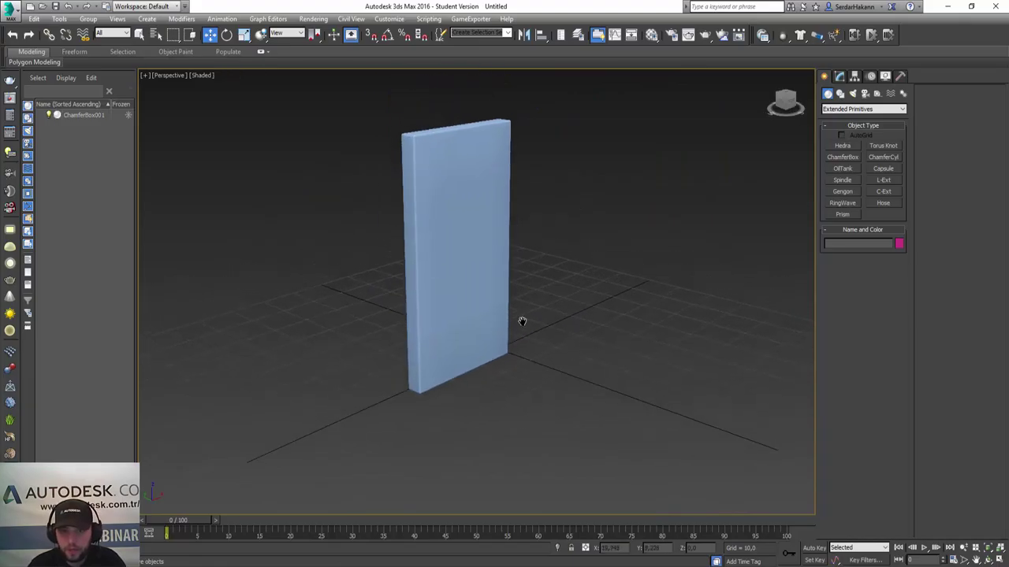
{"action": "left_click", "coordinate": [436, 377]}
{"action": "left_click_drag", "start_coordinate": [436, 377], "coordinate": [550, 432], "text": "shift"}
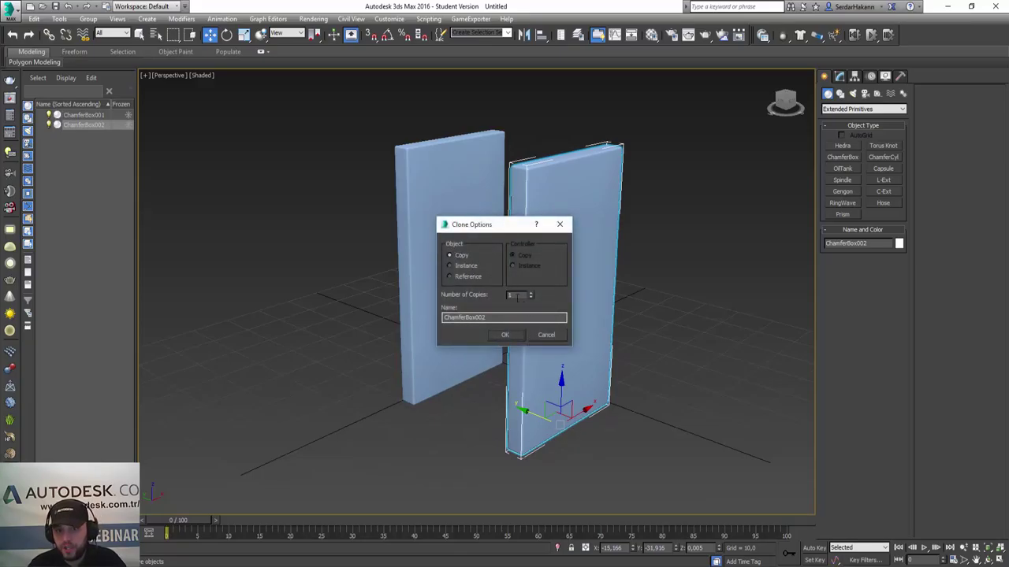
{"action": "left_click", "coordinate": [505, 334]}
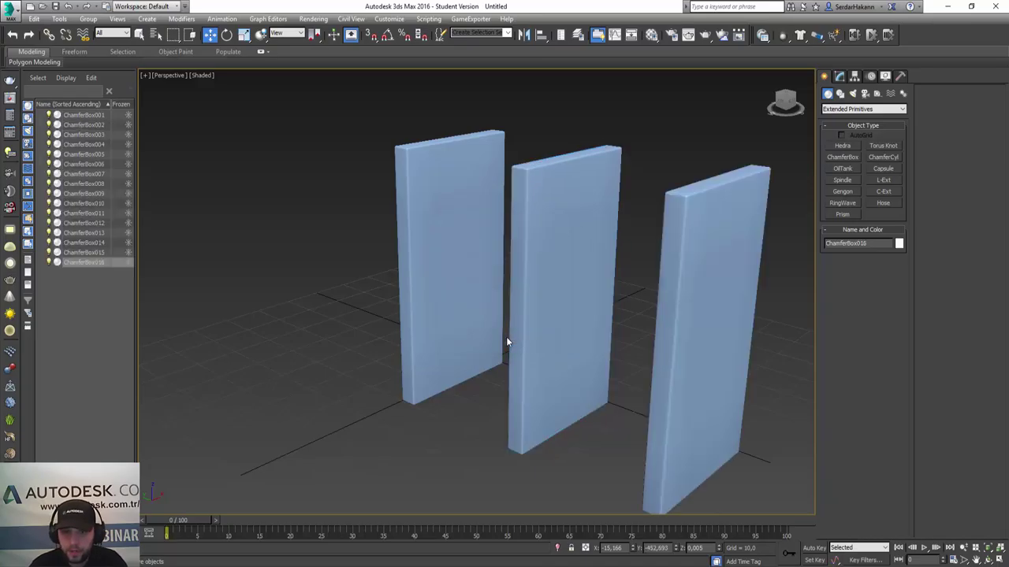
Frame the 16-domino row from a diagonal view and select all boxes.
{"action": "mouse_move", "coordinate": [471, 316]}
{"action": "middle_mouse_down", "text": "alt"}
{"action": "mouse_move", "coordinate": [509, 331]}
{"action": "mouse_move", "coordinate": [444, 342]}
{"action": "mouse_move", "coordinate": [531, 327]}
{"action": "mouse_move", "coordinate": [549, 338]}
{"action": "middle_mouse_up", "text": "alt"}
{"action": "left_click", "coordinate": [549, 338]}
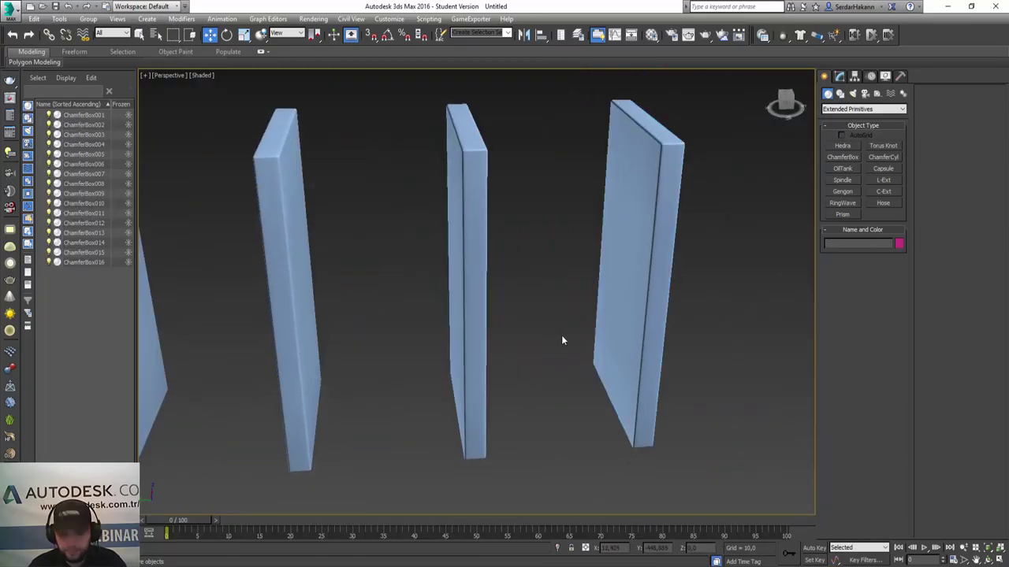
{"action": "key", "text": "z"}
{"action": "mouse_move", "coordinate": [434, 349]}
{"action": "middle_mouse_down", "text": "alt"}
{"action": "mouse_move", "coordinate": [476, 340]}
{"action": "mouse_move", "coordinate": [432, 343]}
{"action": "mouse_move", "coordinate": [462, 360]}
{"action": "middle_mouse_up", "text": "alt"}
{"action": "scroll", "coordinate": [432, 343], "scroll_direction": "up", "scroll_amount": 2}
{"action": "scroll", "coordinate": [425, 340], "scroll_direction": "up", "scroll_amount": 3}
{"action": "key", "text": "ctrl+a"}
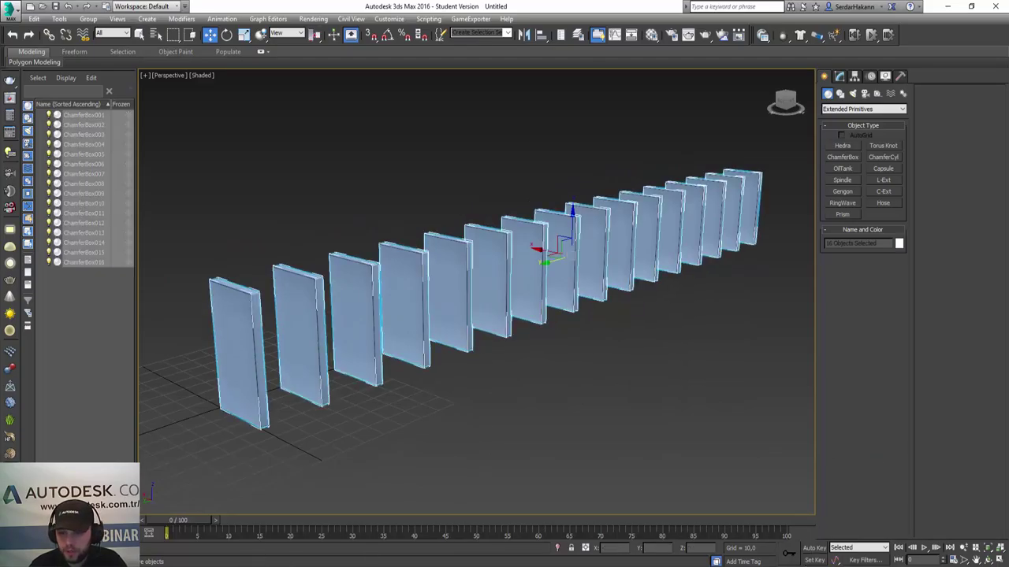
With Auto Key on, rotate all dominoes about 49 degrees on X at frame 10.
{"action": "left_click", "coordinate": [814, 547]}
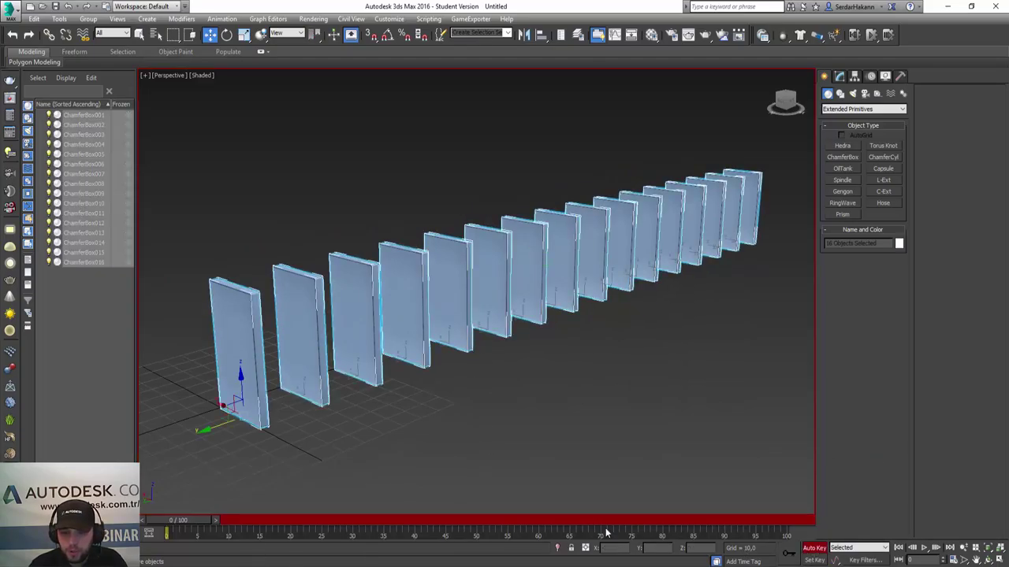
{"action": "left_click_drag", "start_coordinate": [187, 520], "coordinate": [246, 519]}
{"action": "key", "text": "w"}
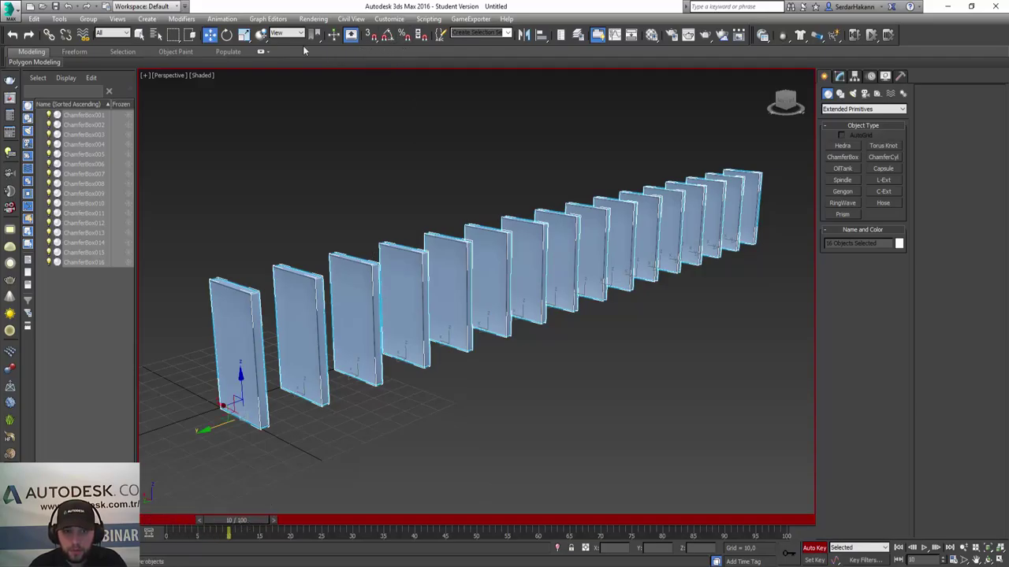
{"action": "left_click", "coordinate": [227, 35]}
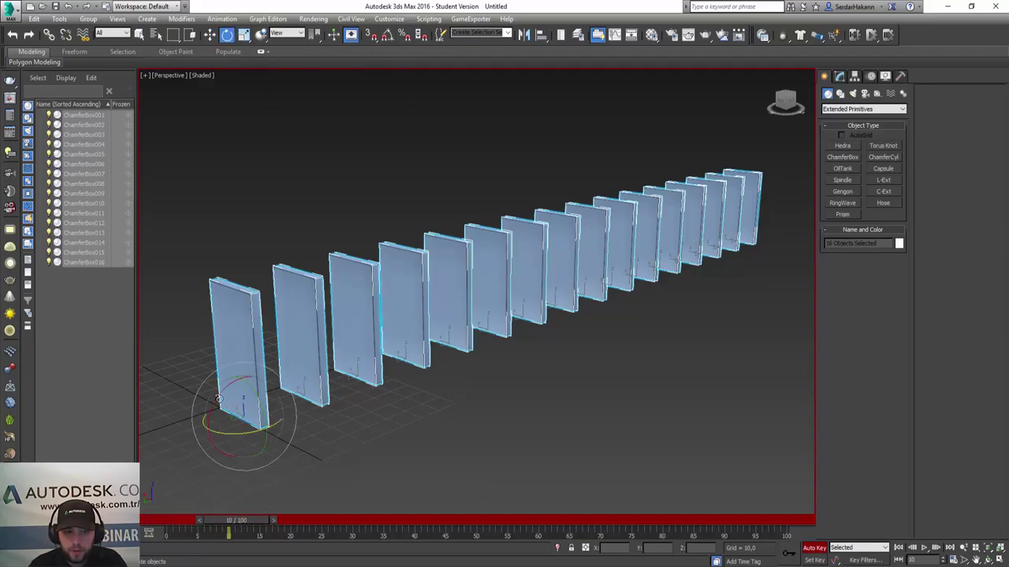
{"action": "mouse_move", "coordinate": [221, 396]}
{"action": "left_mouse_down"}
{"action": "mouse_move", "coordinate": [319, 362]}
{"action": "mouse_move", "coordinate": [354, 401]}
{"action": "left_mouse_up"}
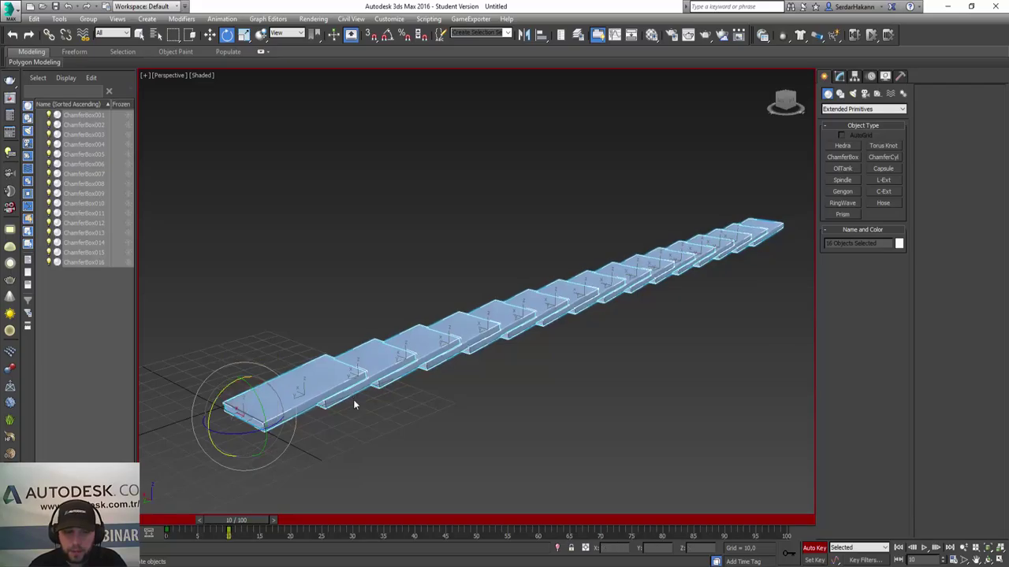
Turn off Auto Key, preview the toppling from frame 0, and reselect all 16 dominoes.
{"action": "key", "text": "w"}
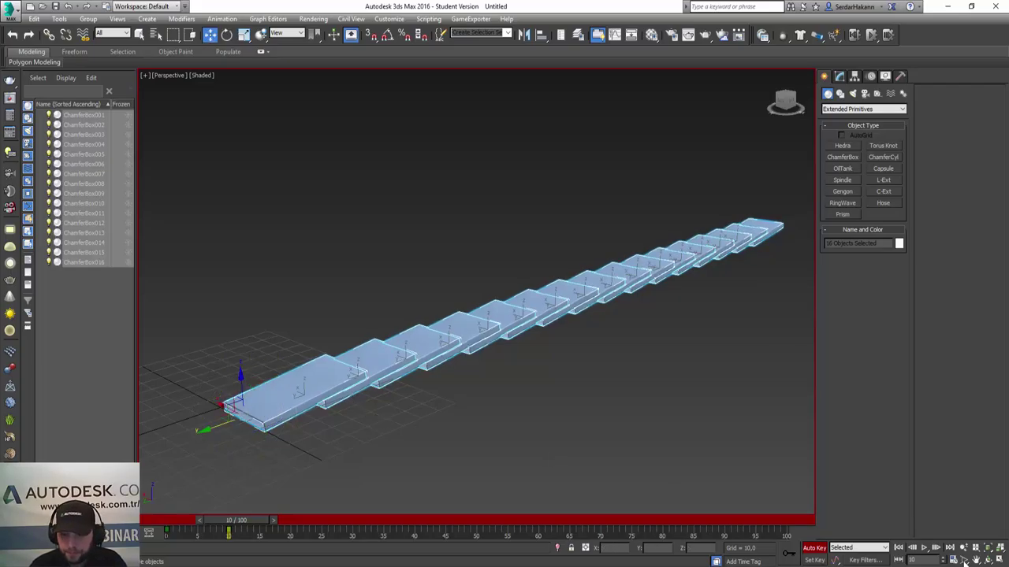
{"action": "left_click", "coordinate": [814, 547]}
{"action": "left_click", "coordinate": [897, 548]}
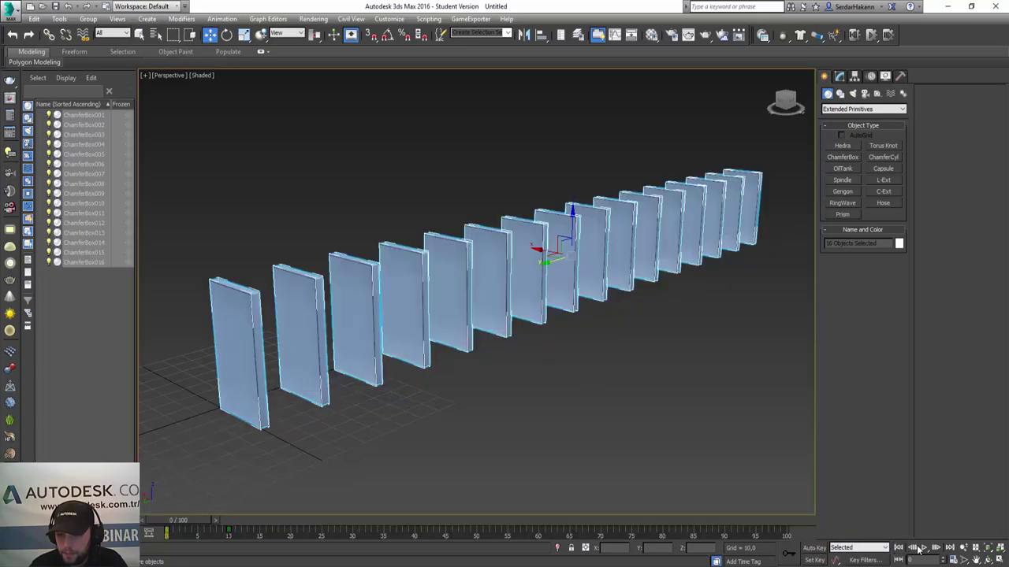
{"action": "left_click", "coordinate": [926, 547]}
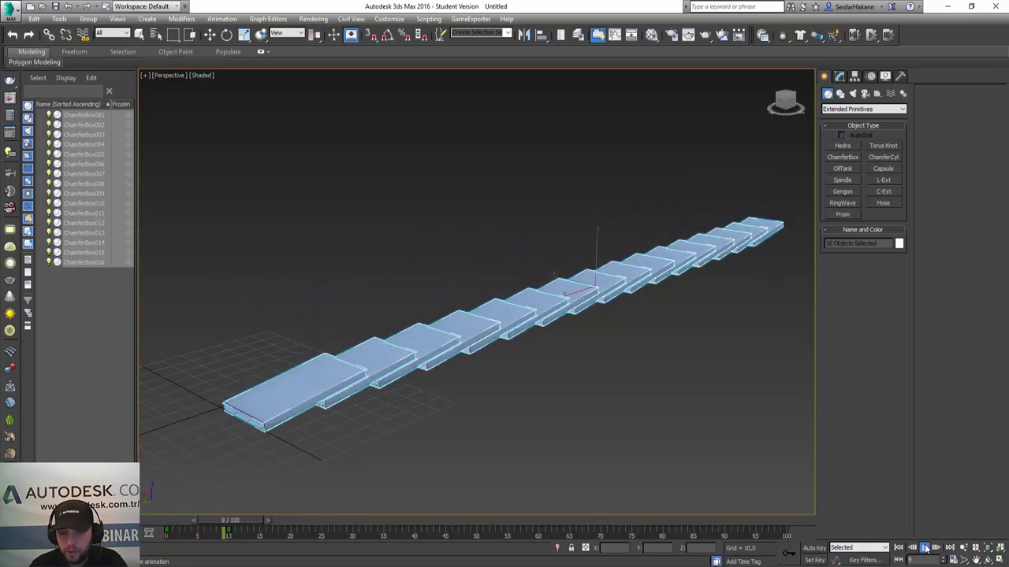
{"action": "left_click", "coordinate": [897, 548]}
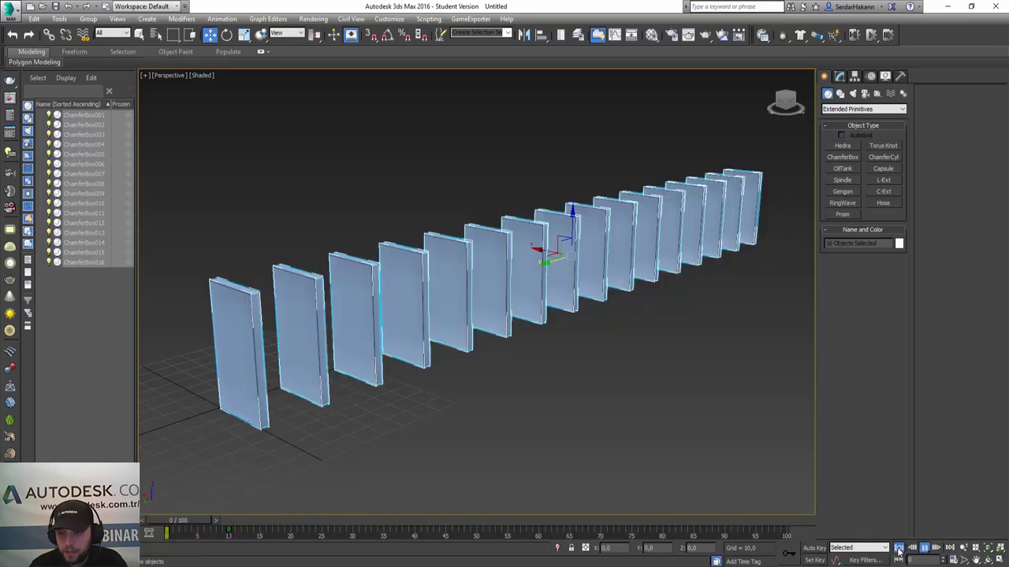
{"action": "left_click", "coordinate": [520, 390]}
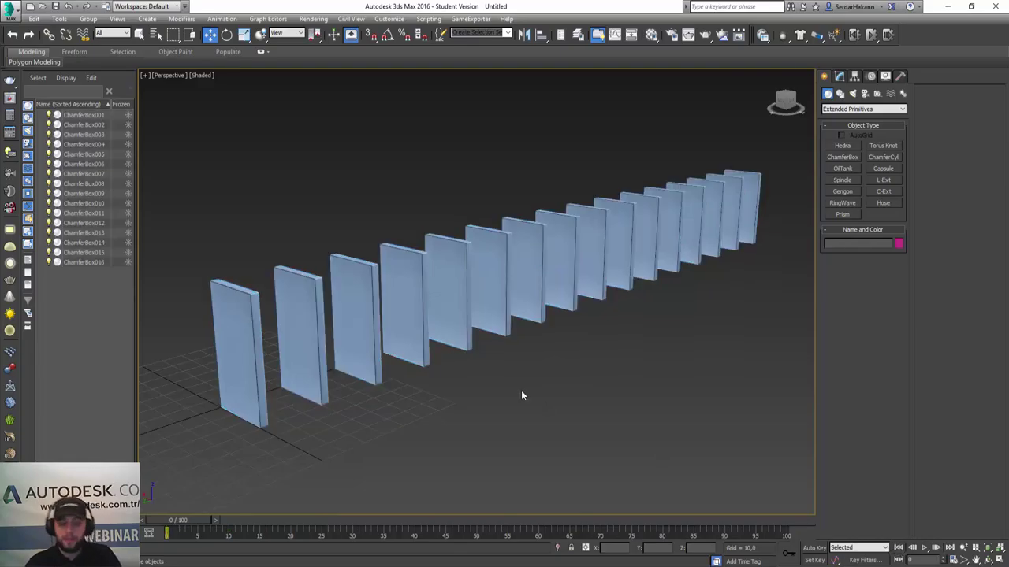
{"action": "key", "text": "ctrl+a"}
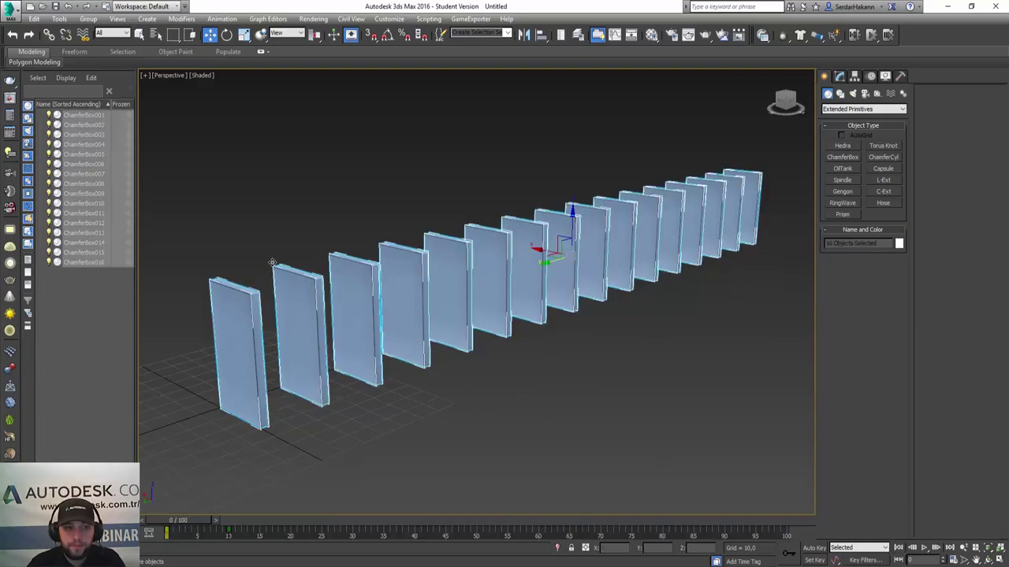
Open Add Offset Controllers and filter the list to the dominoes' animated axis rotation tracks.
{"action": "left_click", "coordinate": [222, 19]}
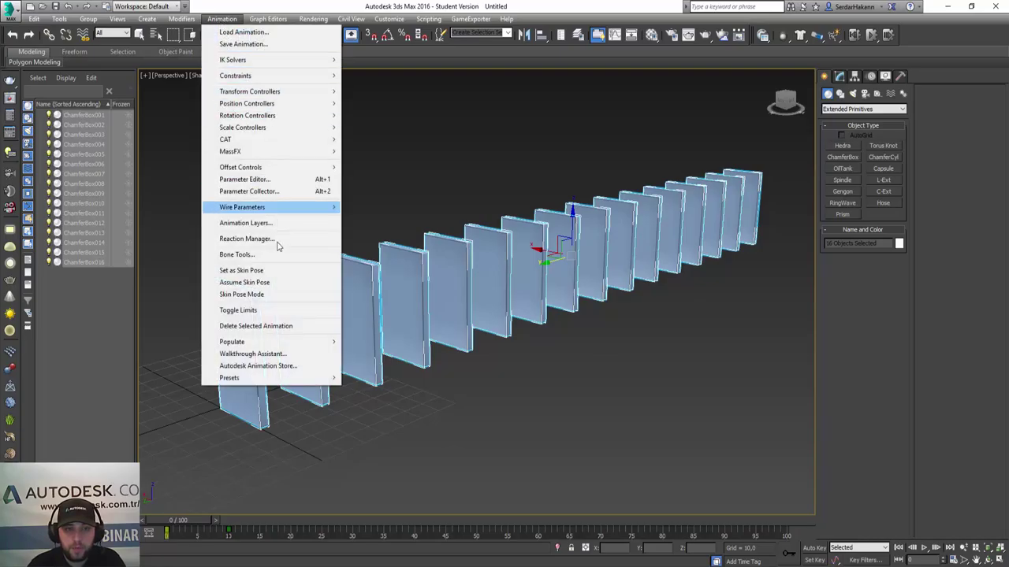
{"action": "mouse_move", "coordinate": [240, 167]}
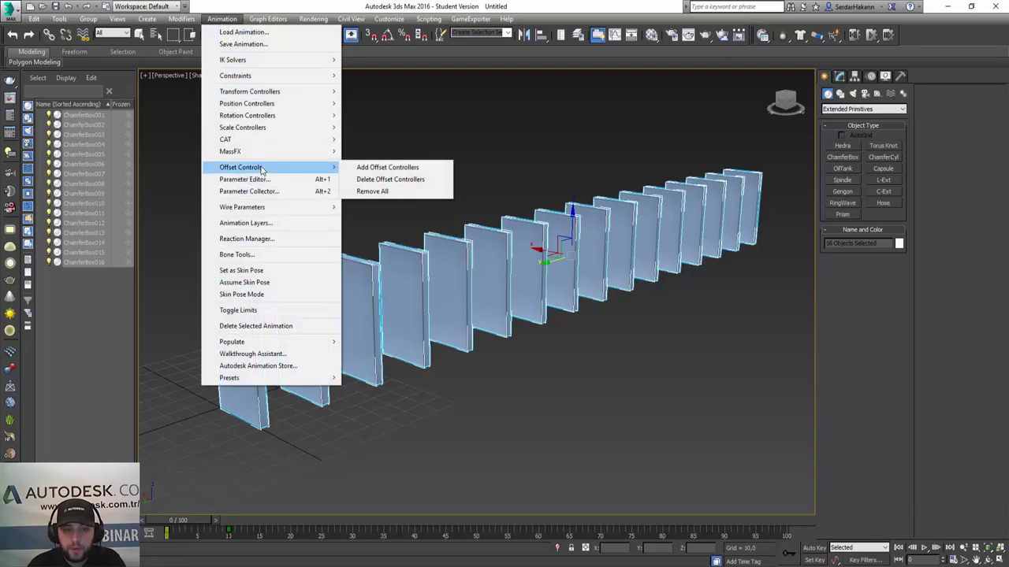
{"action": "left_click", "coordinate": [360, 169]}
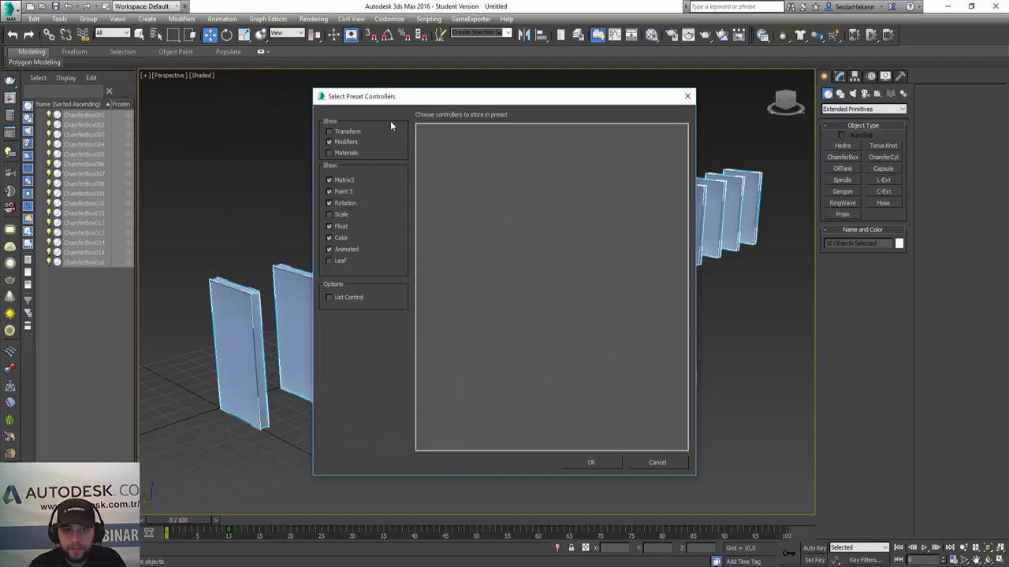
{"action": "left_click_drag", "start_coordinate": [394, 96], "coordinate": [537, 122]}
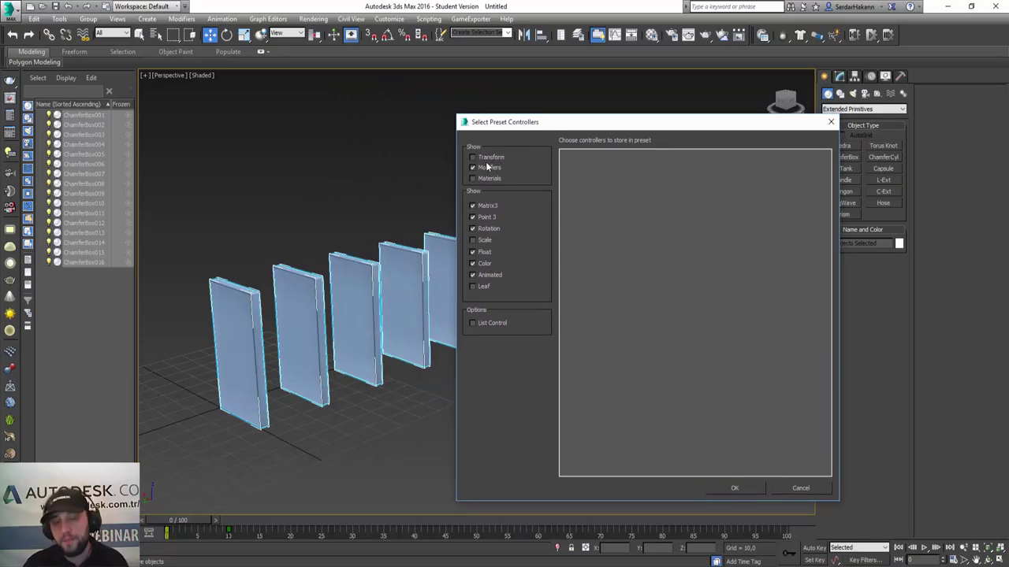
{"action": "left_click", "coordinate": [485, 158]}
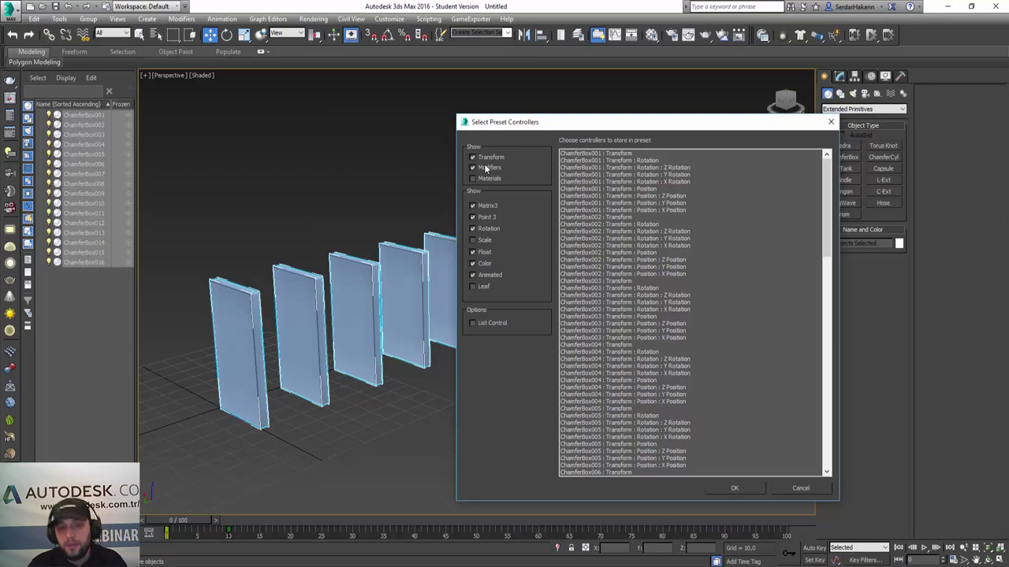
{"action": "left_click", "coordinate": [483, 206]}
{"action": "left_click", "coordinate": [488, 217]}
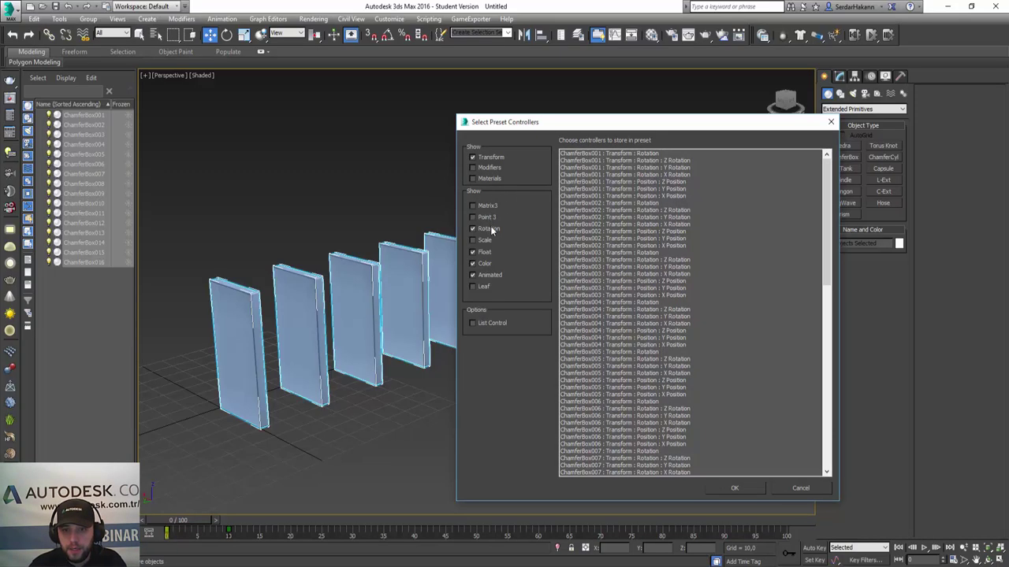
{"action": "left_click", "coordinate": [490, 229]}
{"action": "left_click", "coordinate": [488, 252]}
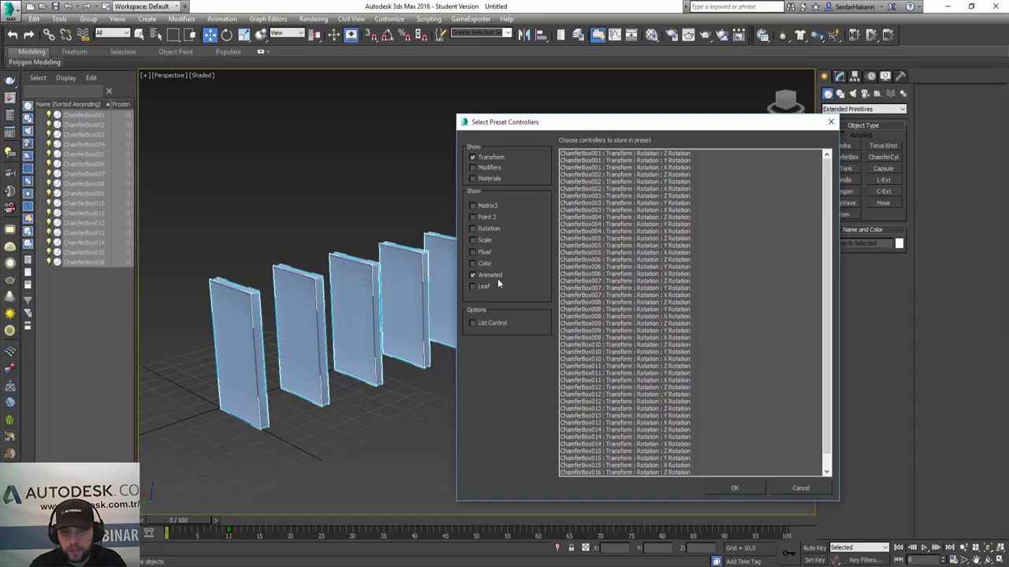
Select every X, Y and Z rotation controller of the 16 dominoes.
{"action": "left_click", "coordinate": [637, 155]}
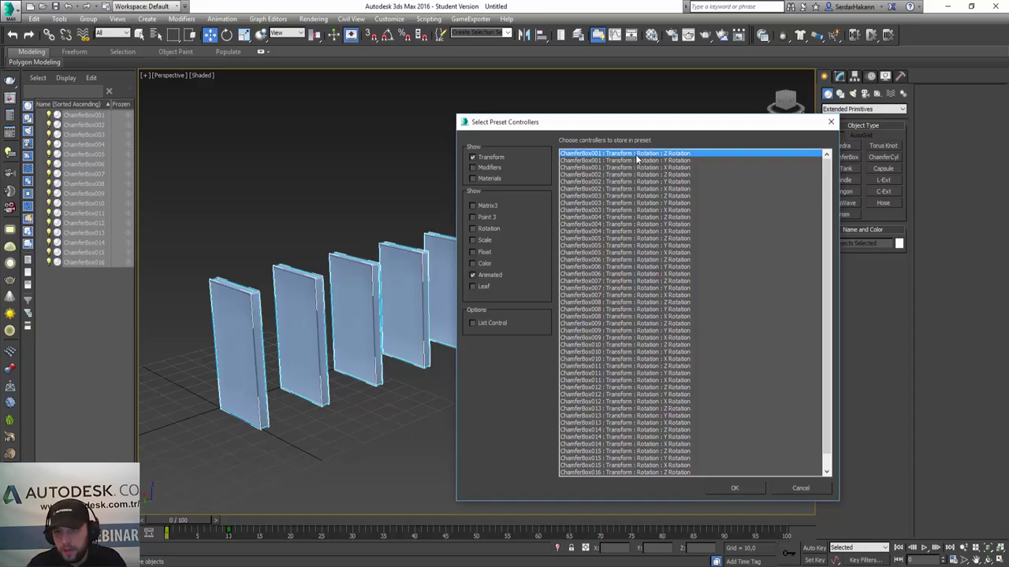
{"action": "scroll", "coordinate": [678, 227], "scroll_direction": "down", "scroll_amount": 1}
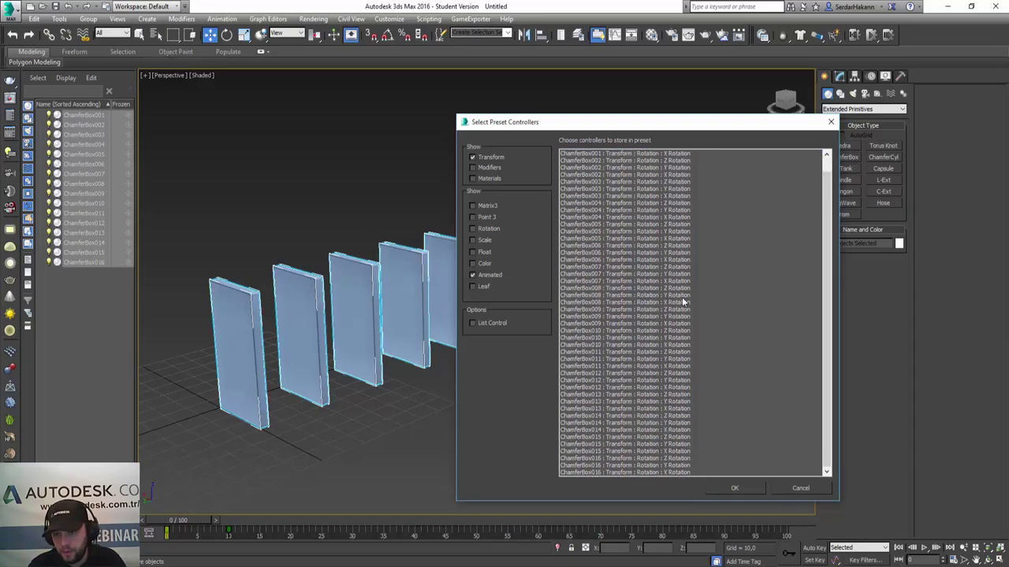
{"action": "left_click", "coordinate": [637, 472], "text": "shift"}
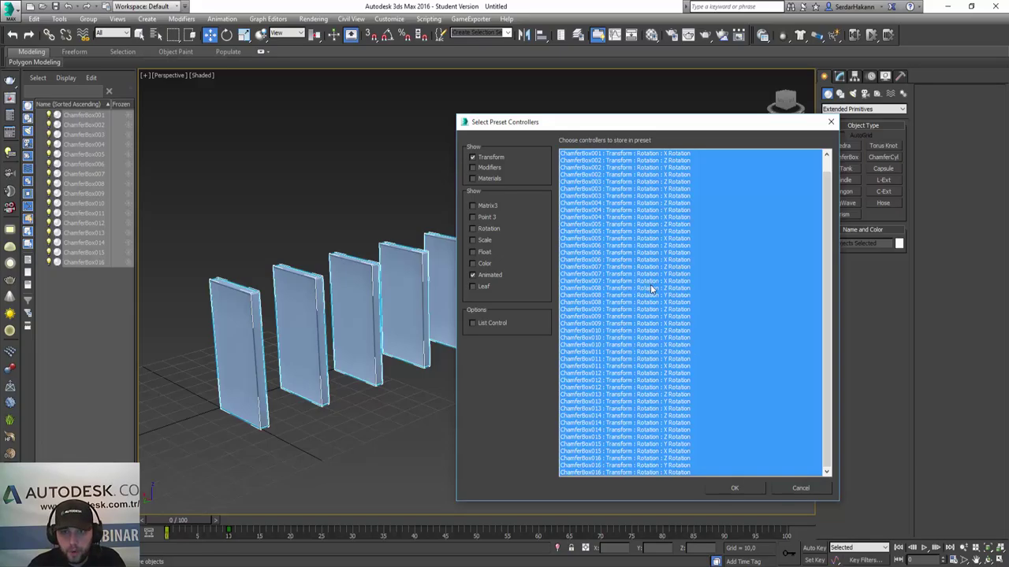
{"action": "scroll", "coordinate": [651, 285], "scroll_direction": "up", "scroll_amount": 1}
{"action": "left_click_drag", "start_coordinate": [589, 124], "coordinate": [379, 90]}
Apply the offset controllers and select ChamferBox001 in the Modify panel.
{"action": "left_click", "coordinate": [526, 454]}
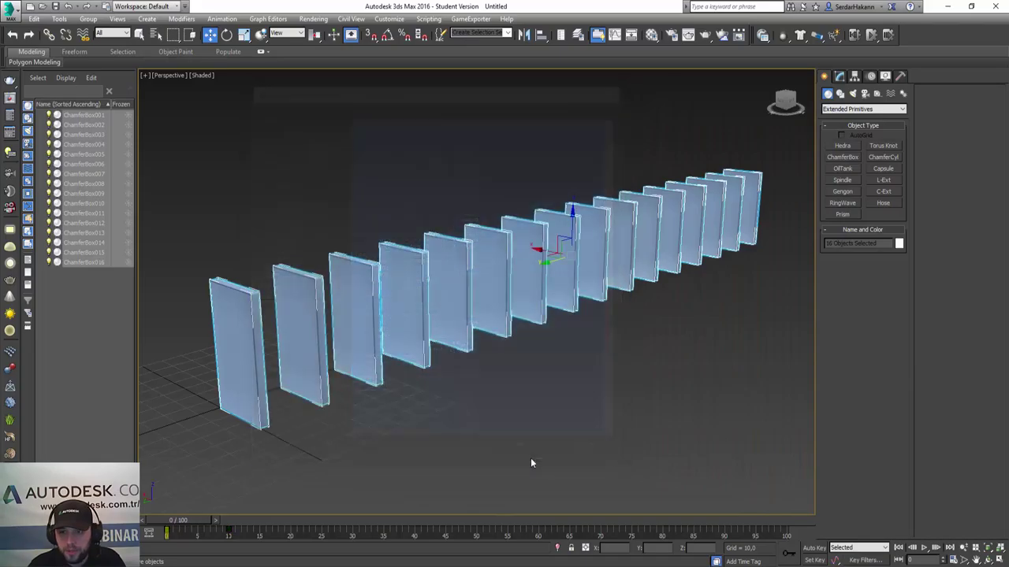
{"action": "left_click", "coordinate": [839, 75]}
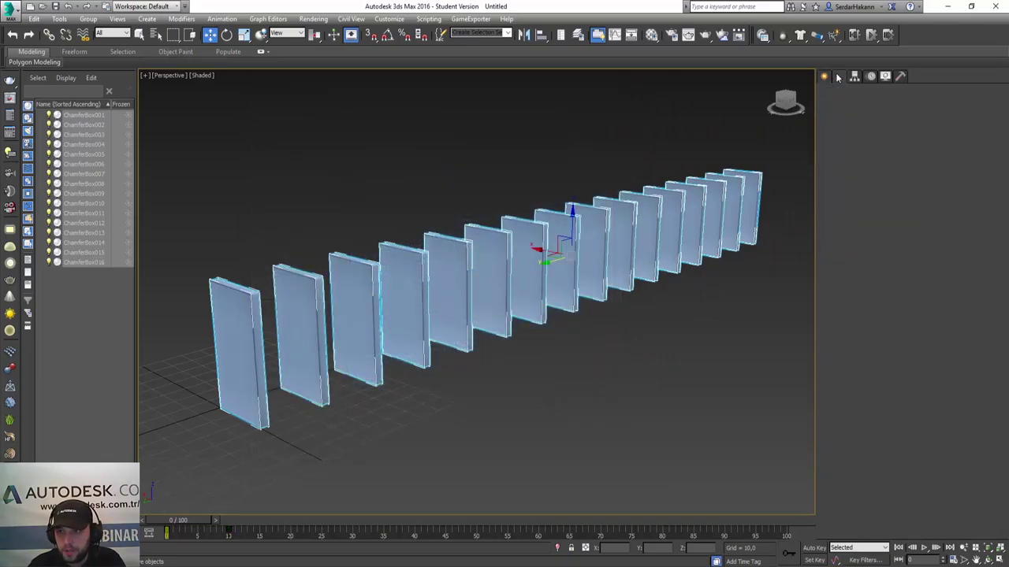
{"action": "left_click", "coordinate": [438, 446]}
{"action": "left_click", "coordinate": [245, 375]}
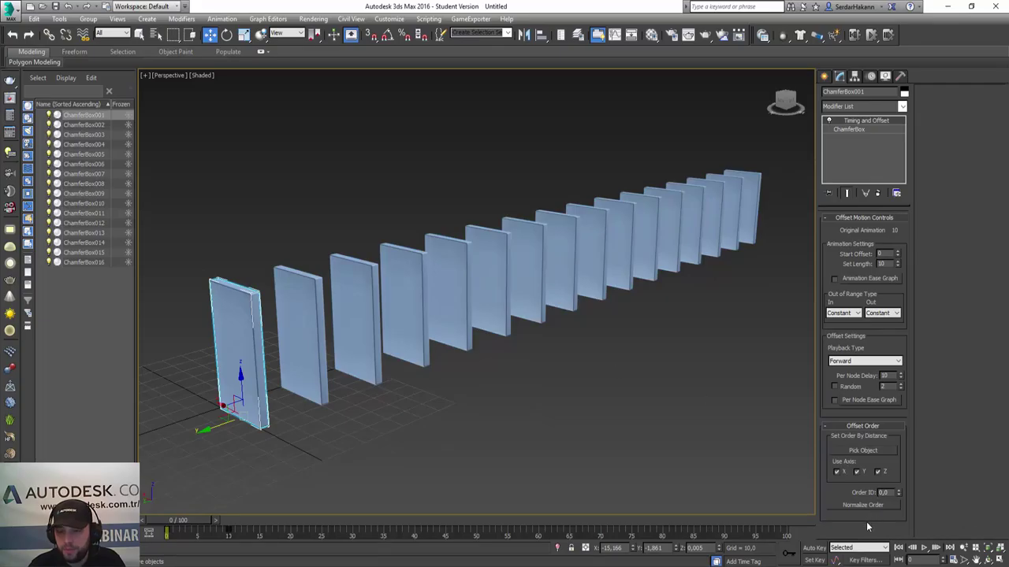
Play the staggered domino topple, then stop it and rewind to frame 0.
{"action": "left_click", "coordinate": [924, 549]}
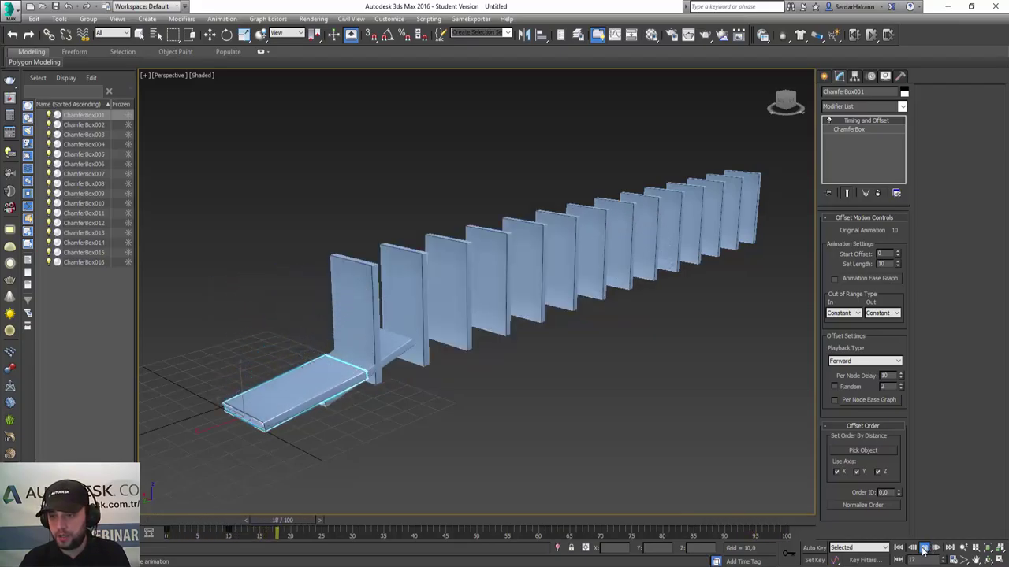
{"action": "left_click", "coordinate": [924, 549]}
{"action": "left_click", "coordinate": [897, 549]}
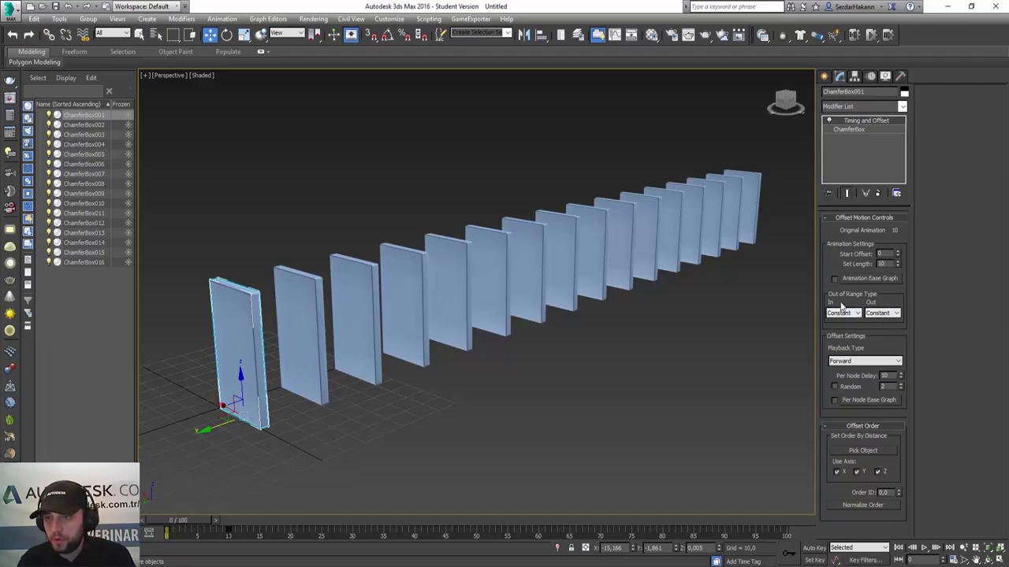
Keep the In out-of-range type at Constant and change Per Node Delay from 10 to 3.
{"action": "left_click", "coordinate": [845, 313]}
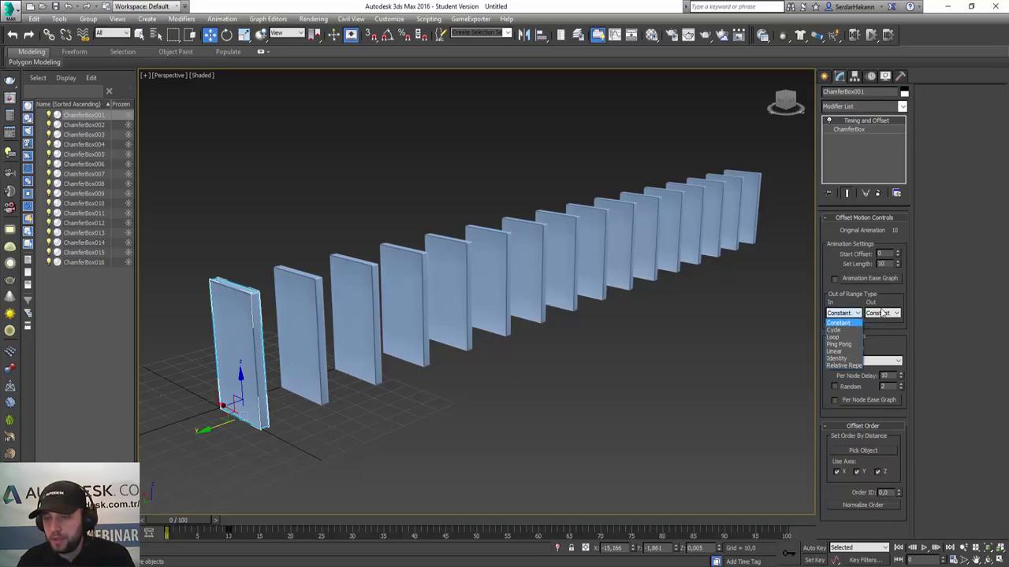
{"action": "left_click", "coordinate": [912, 325]}
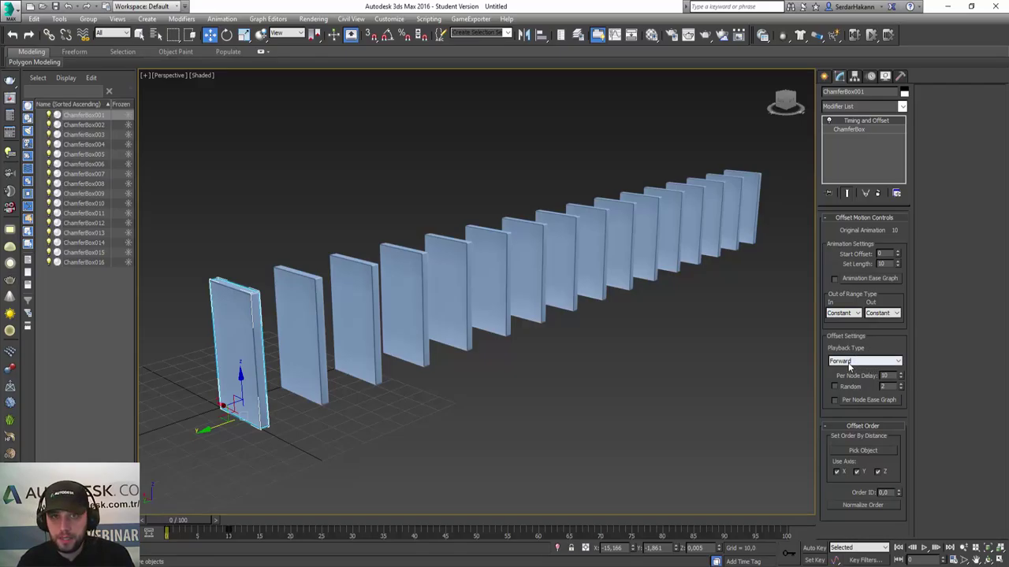
{"action": "double_click", "coordinate": [884, 376]}
{"action": "type", "text": "3"}
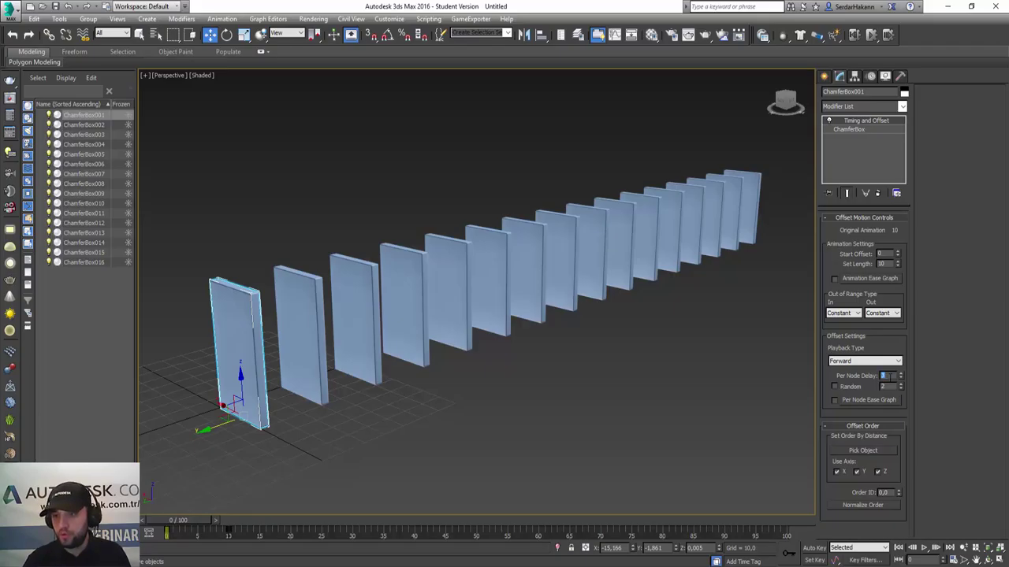
Play the 3-frame-delay cascade, then scrub back to frame 15 and step forward one frame.
{"action": "left_click", "coordinate": [926, 551]}
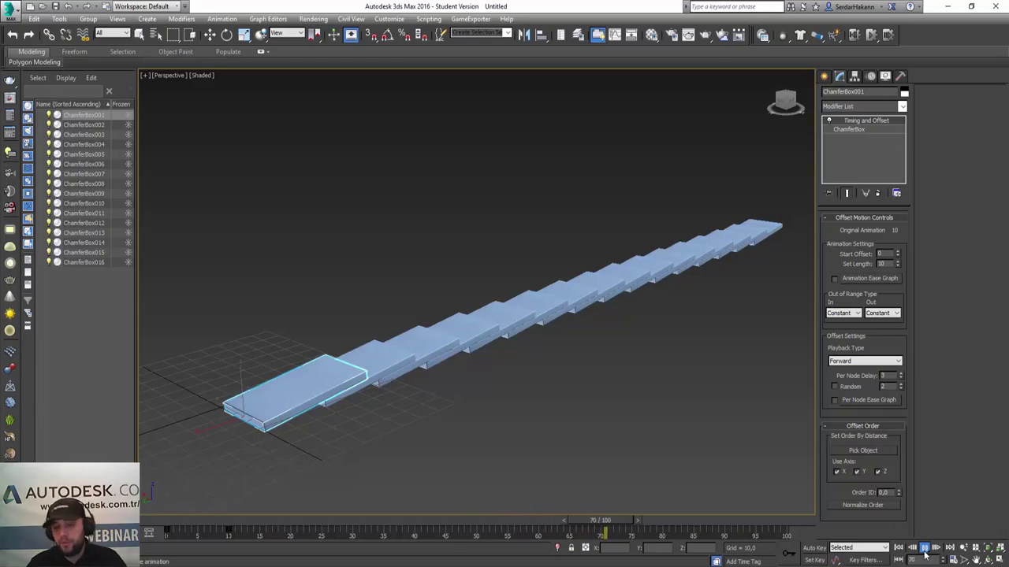
{"action": "left_click", "coordinate": [924, 548]}
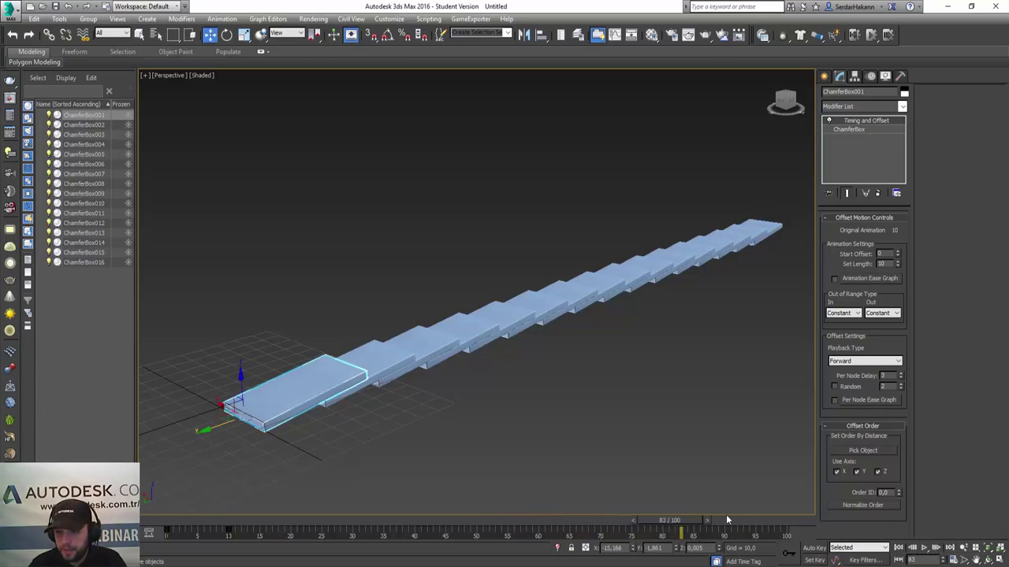
{"action": "mouse_move", "coordinate": [673, 518]}
{"action": "left_mouse_down"}
{"action": "mouse_move", "coordinate": [275, 511]}
{"action": "mouse_move", "coordinate": [514, 523]}
{"action": "left_mouse_up"}
{"action": "key", "text": "w"}
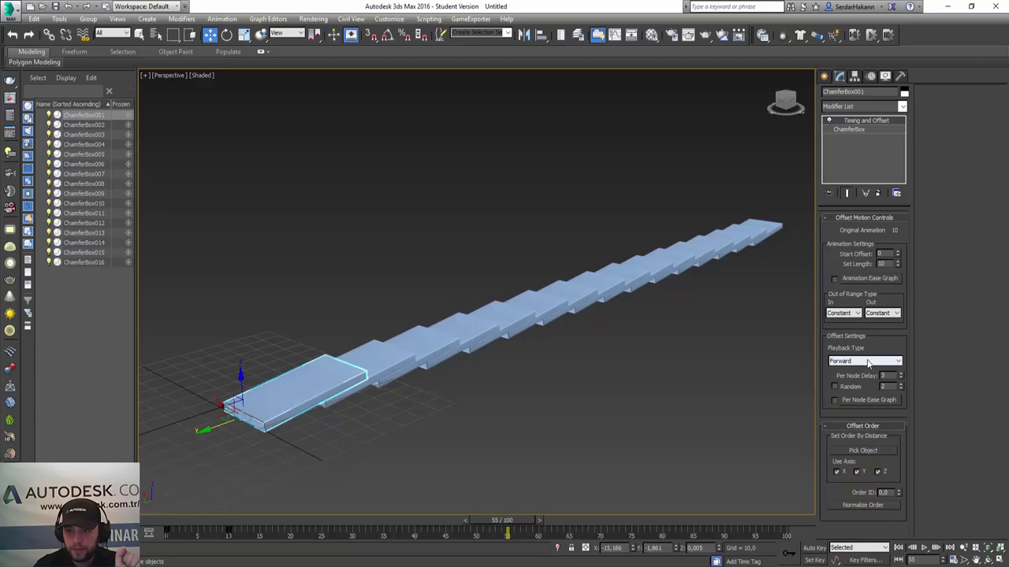
Set Playback Type to Reverse and preview the topple from frame 0.
{"action": "left_click", "coordinate": [868, 362]}
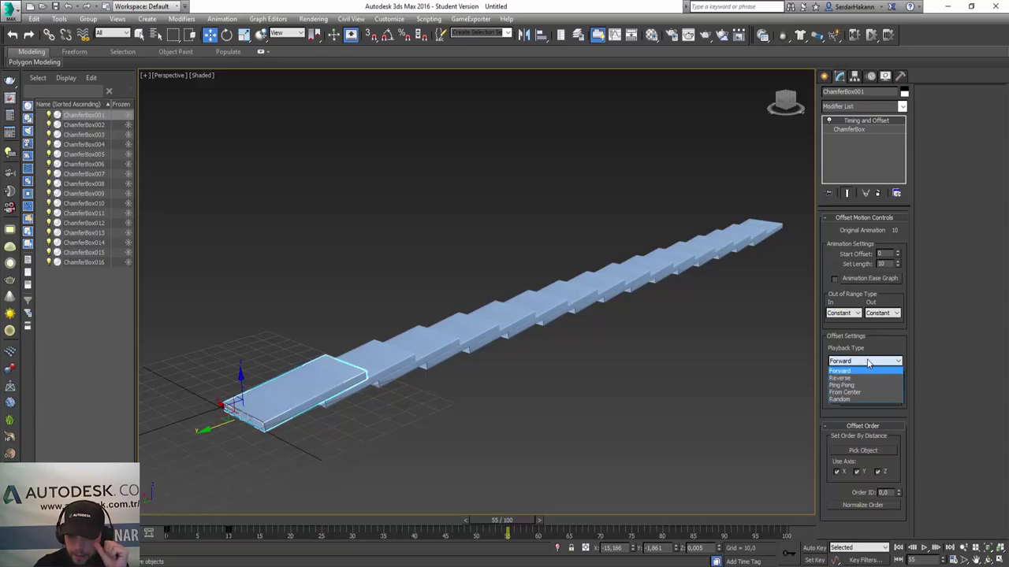
{"action": "left_click", "coordinate": [860, 378]}
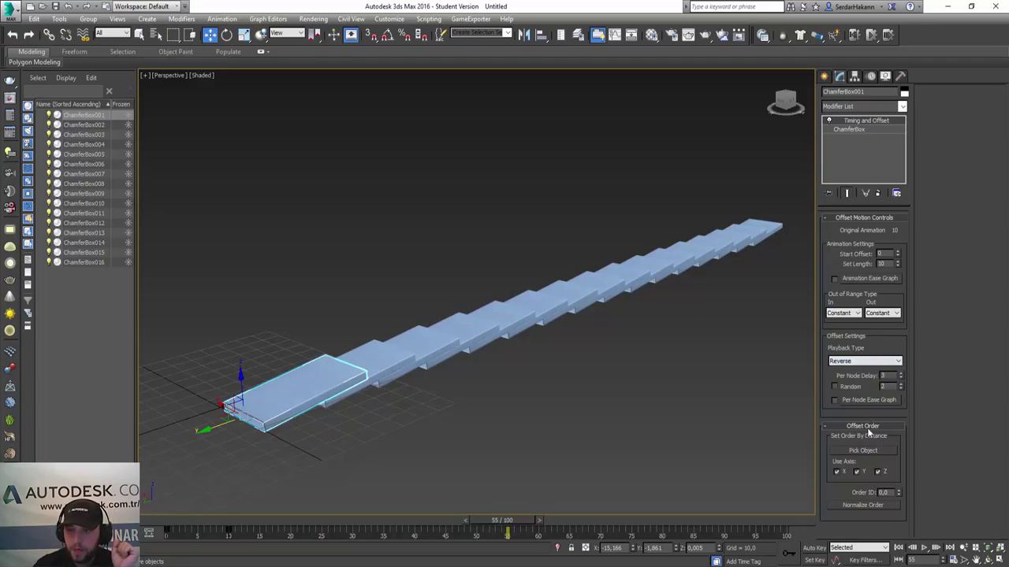
{"action": "left_click", "coordinate": [898, 548]}
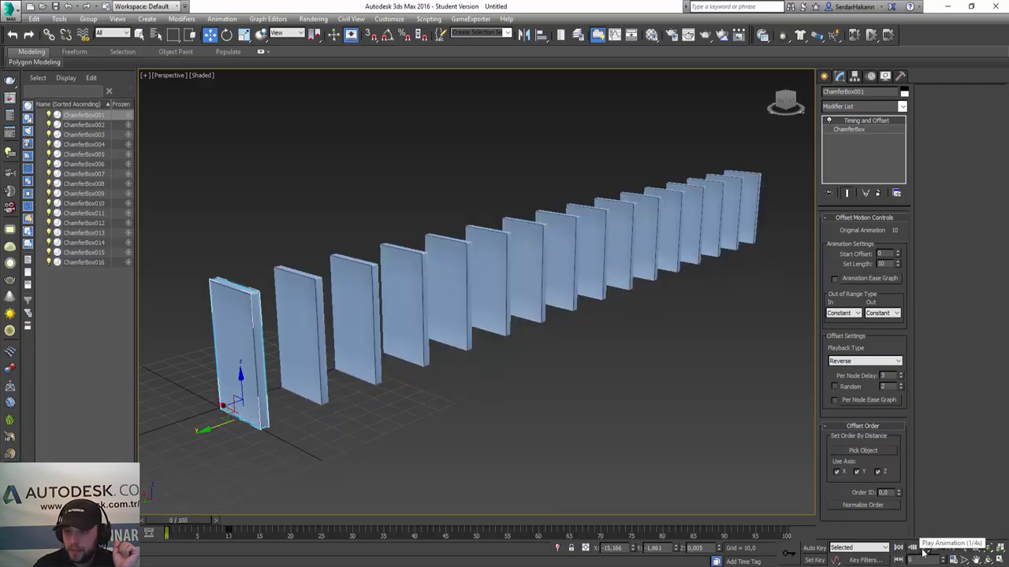
{"action": "left_click", "coordinate": [924, 548]}
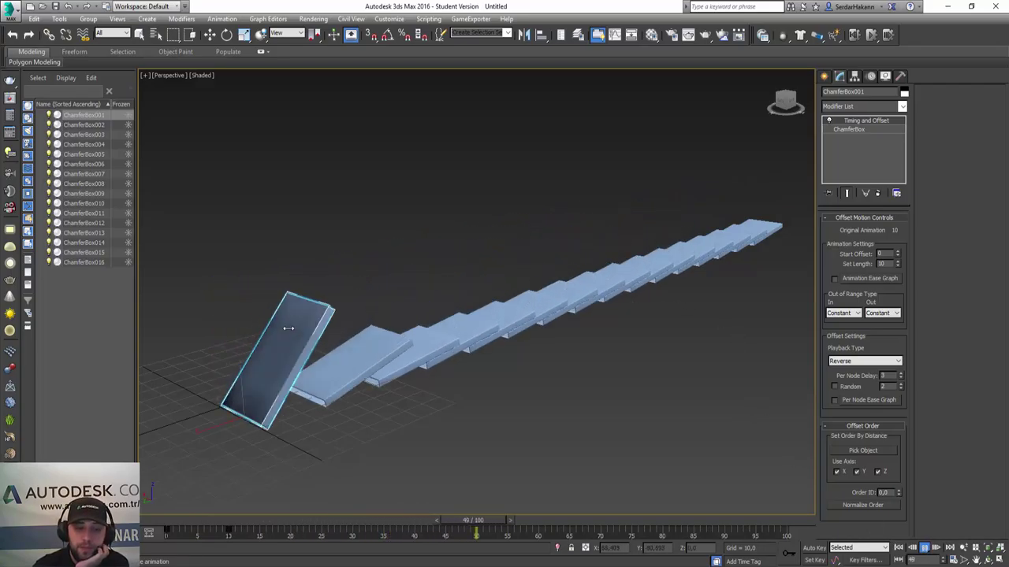
{"action": "left_click", "coordinate": [923, 547]}
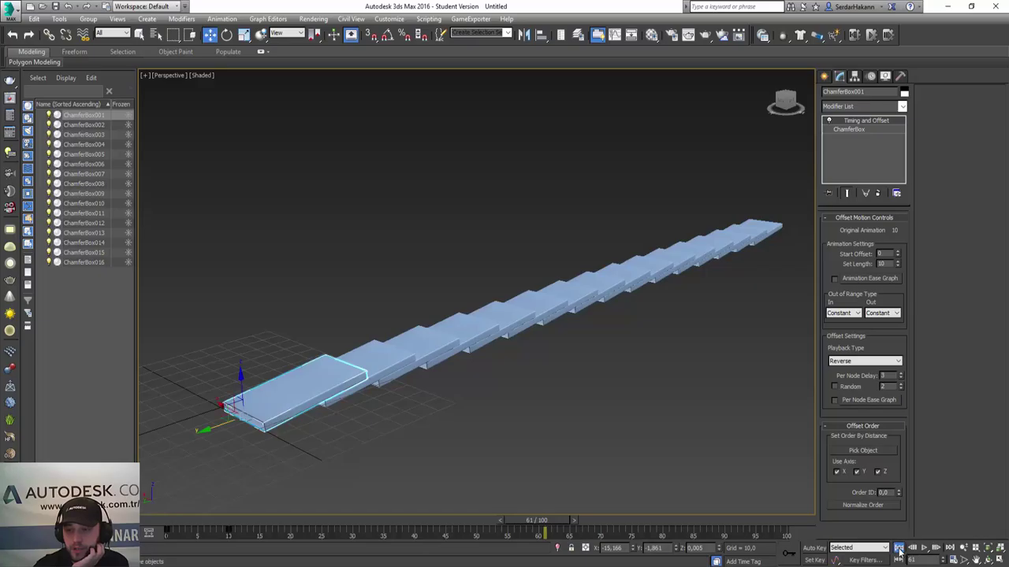
{"action": "left_click", "coordinate": [898, 547]}
Switch Playback Type to Ping Pong and preview it, ending at frame 0.
{"action": "left_click", "coordinate": [864, 361]}
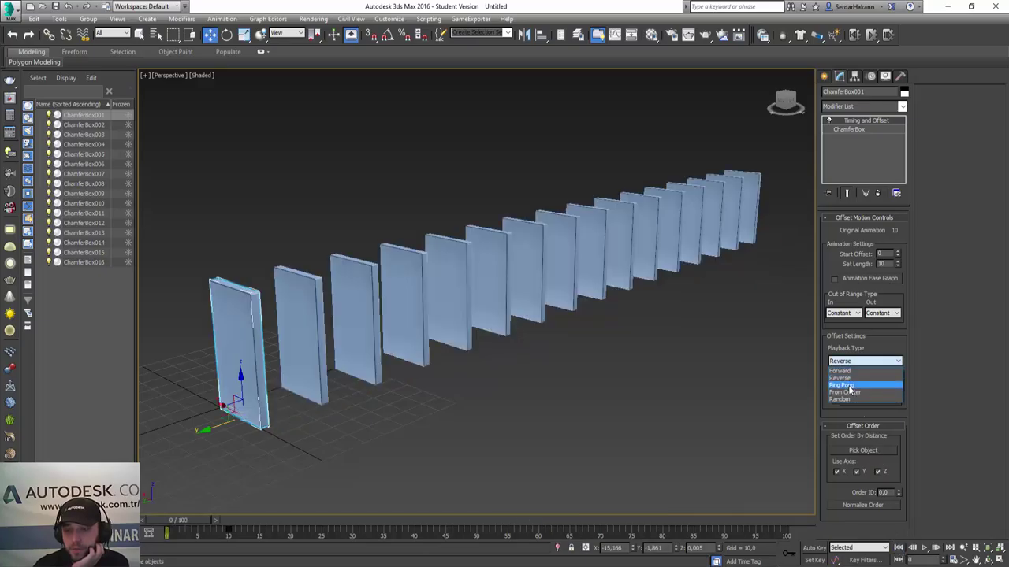
{"action": "left_click", "coordinate": [844, 384]}
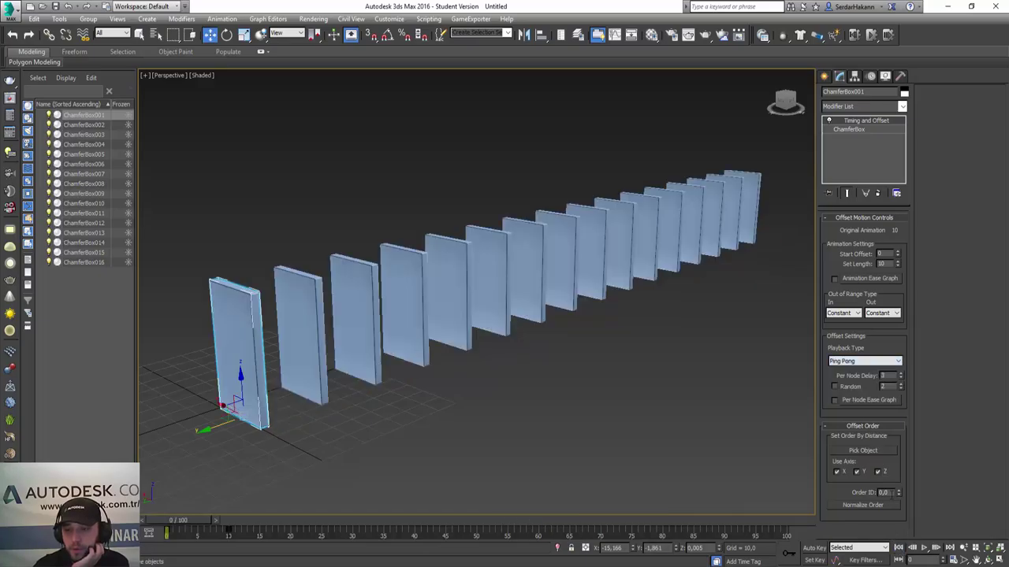
{"action": "left_click", "coordinate": [925, 548]}
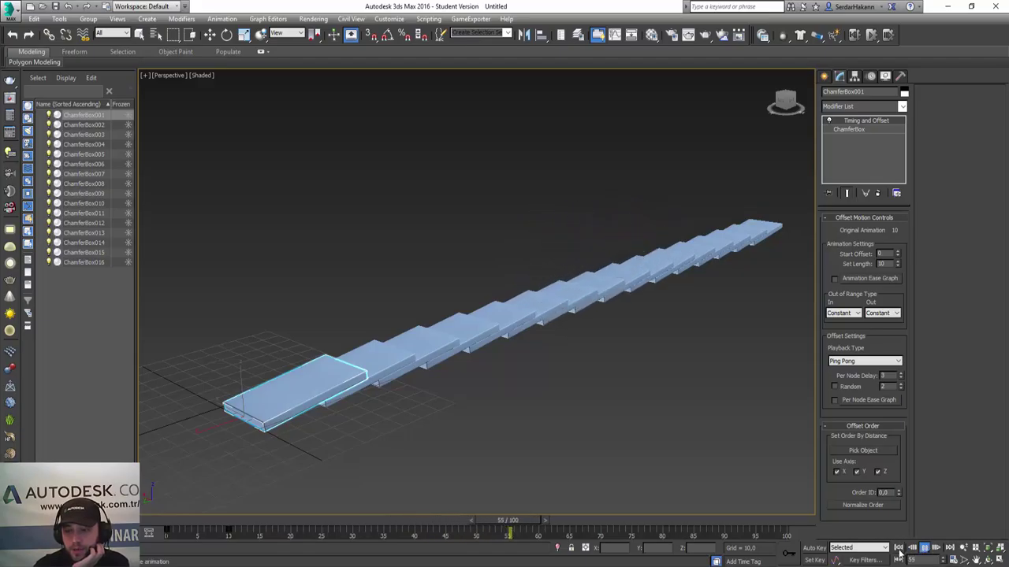
{"action": "left_click", "coordinate": [898, 549]}
{"action": "left_click", "coordinate": [857, 364]}
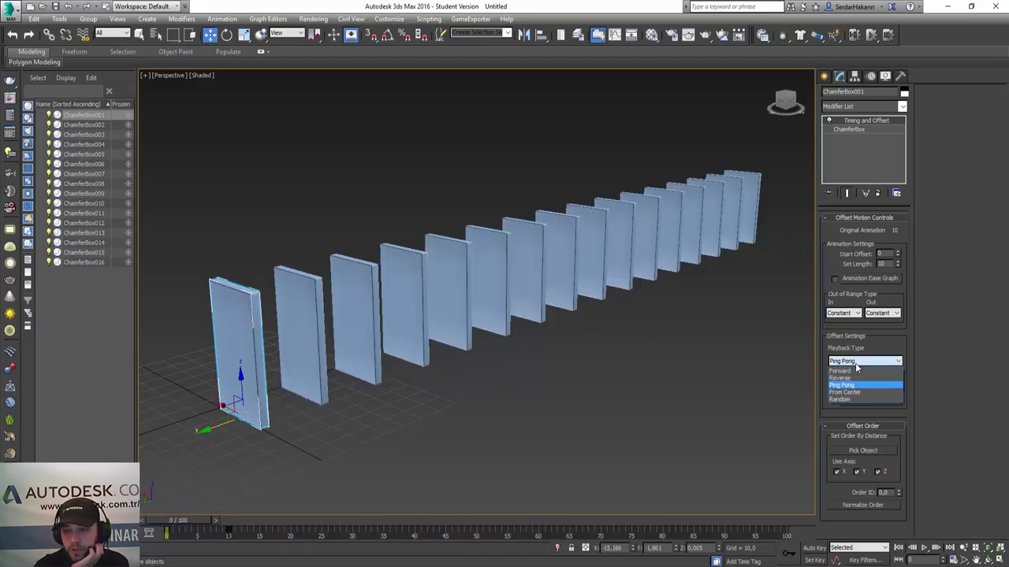
Set Playback Type to From Center and preview the topple.
{"action": "left_click", "coordinate": [862, 393]}
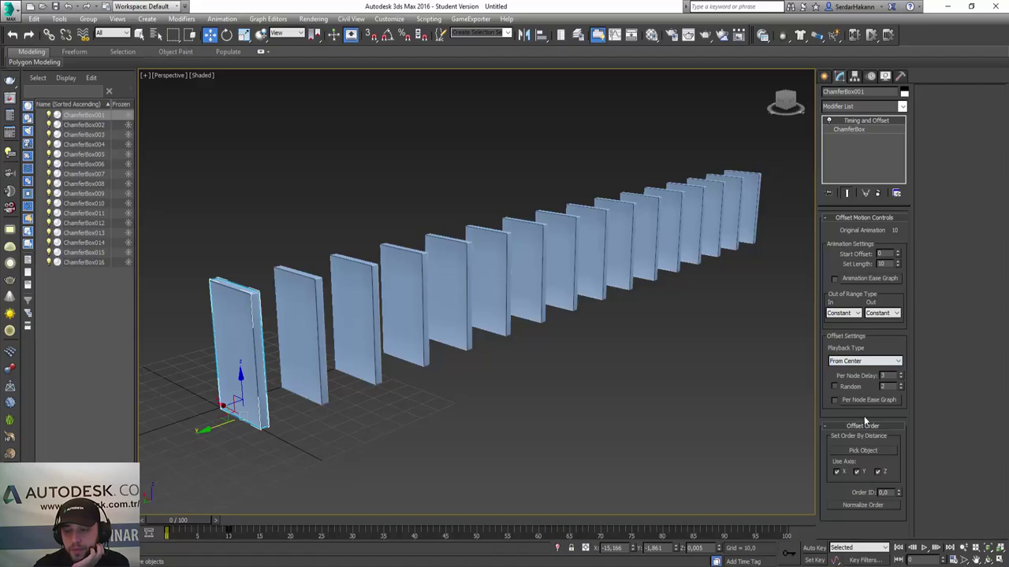
{"action": "left_click", "coordinate": [924, 547]}
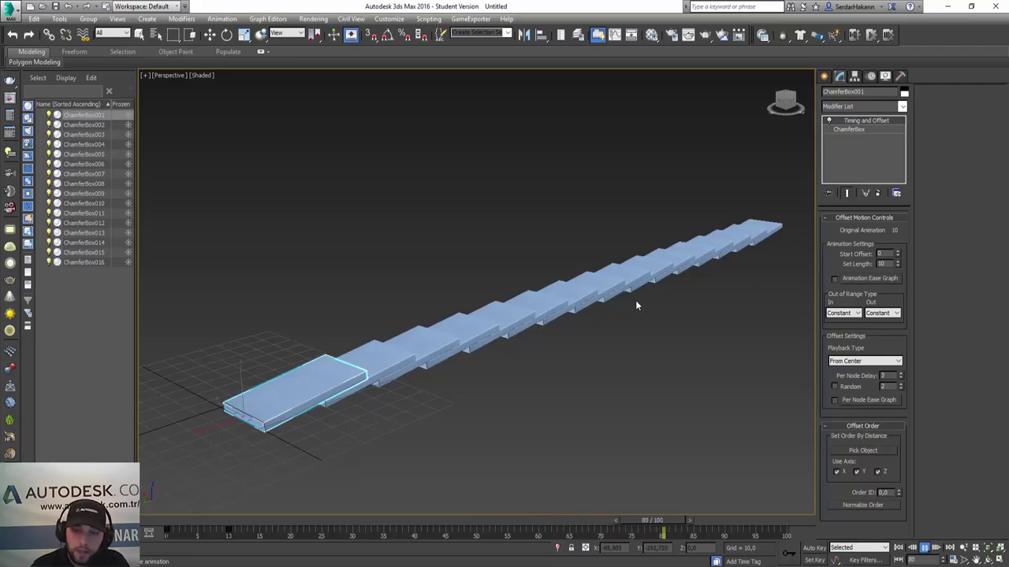
{"action": "left_click", "coordinate": [897, 548]}
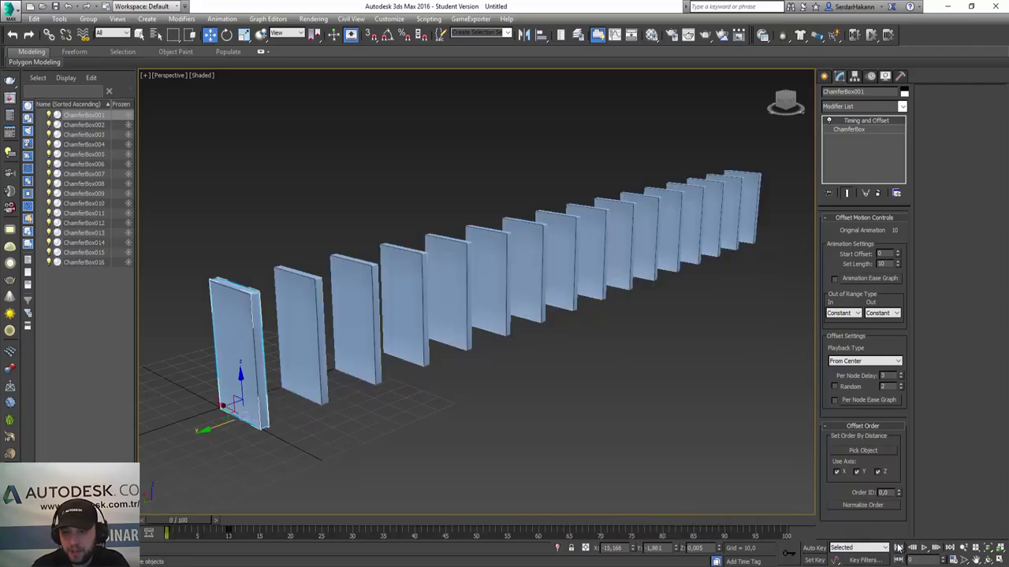
Switch Playback Type to Random, preview it, and rewind to frame 0.
{"action": "left_click", "coordinate": [866, 363]}
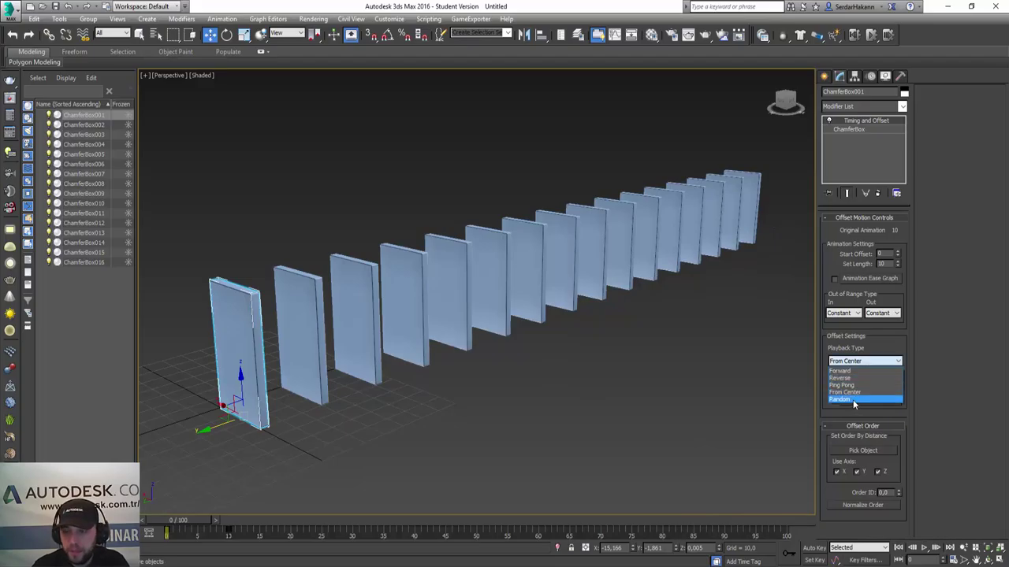
{"action": "left_click", "coordinate": [854, 400]}
{"action": "left_click", "coordinate": [924, 547]}
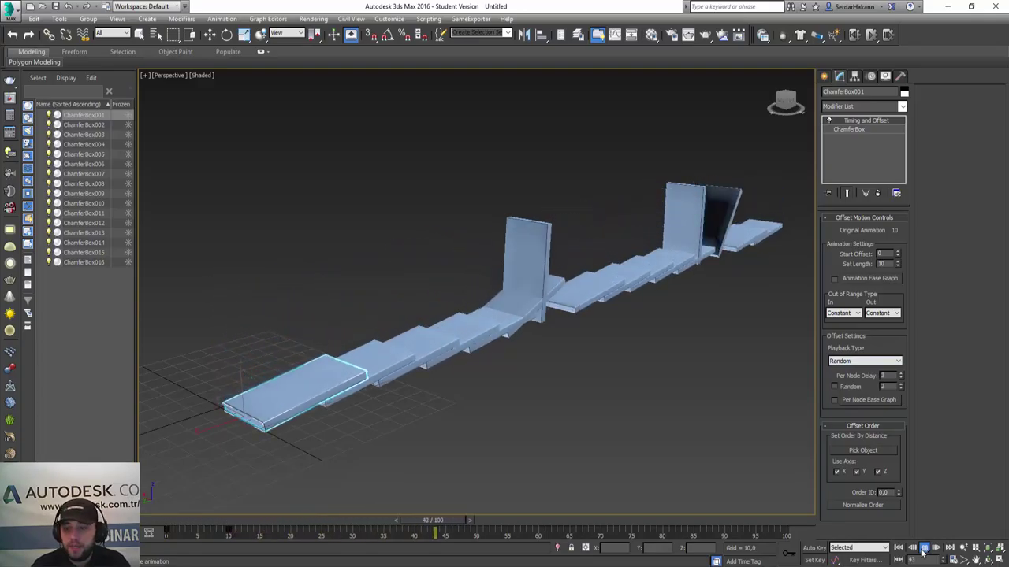
{"action": "left_click", "coordinate": [924, 548]}
{"action": "left_click", "coordinate": [898, 547]}
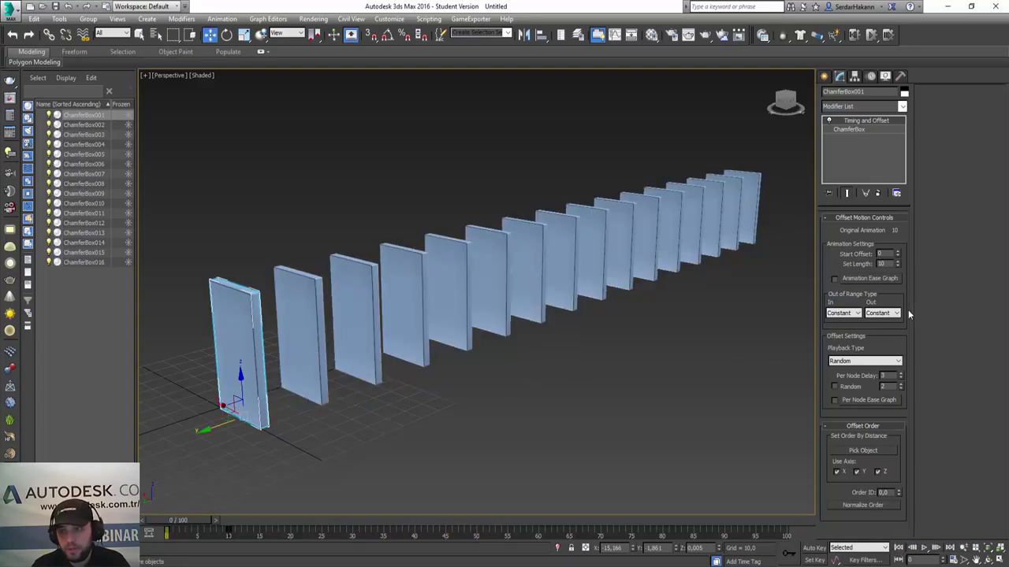
Set the Offset Settings Playback Type back to Forward.
{"action": "left_click", "coordinate": [873, 364]}
{"action": "left_click", "coordinate": [867, 370]}
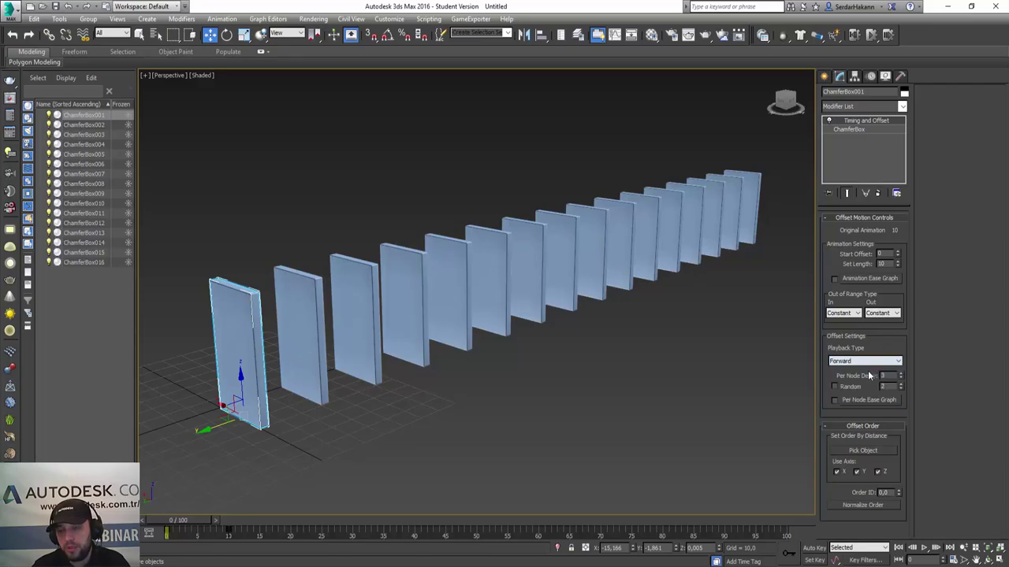